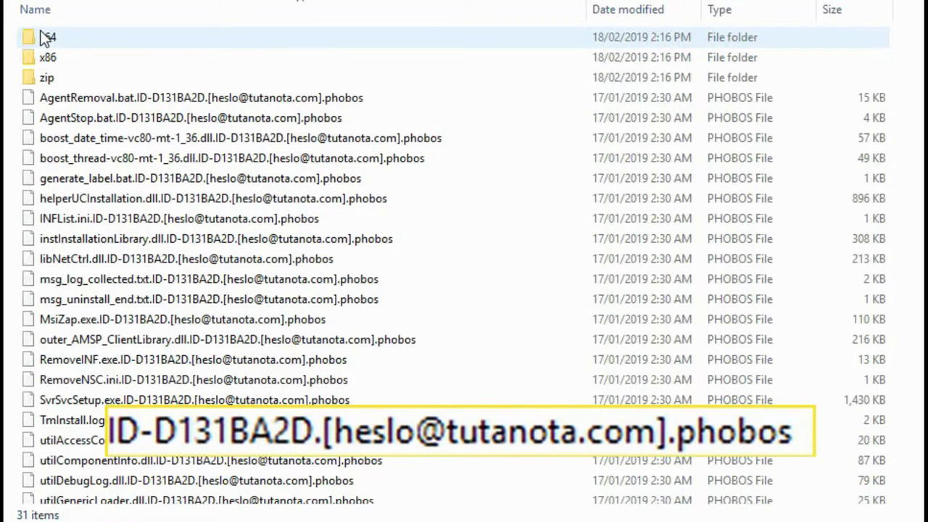
- Open the zip folder and widen its Name column to show the full names of the encrypted files
{"action": "double_click", "coordinate": [48, 77]}
{"action": "left_click", "coordinate": [48, 78]}
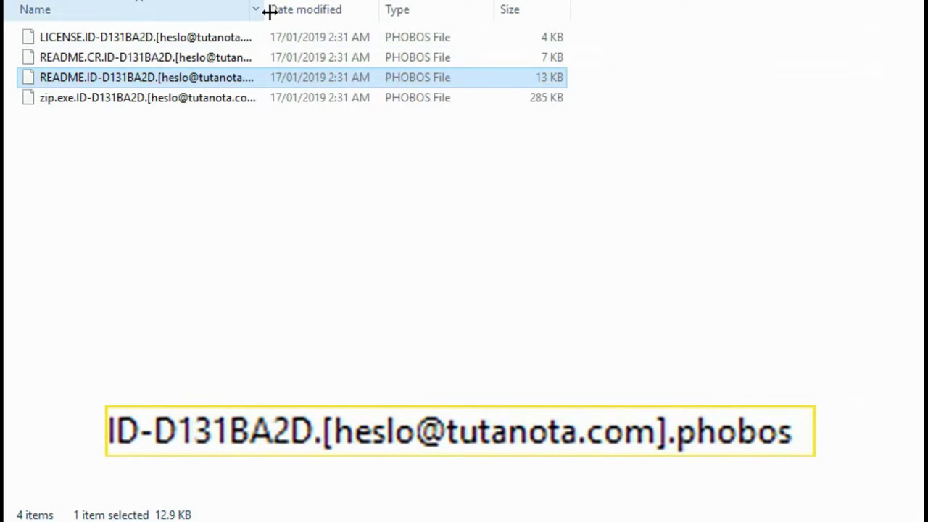
{"action": "left_click_drag", "start_coordinate": [269, 9], "coordinate": [377, 10]}
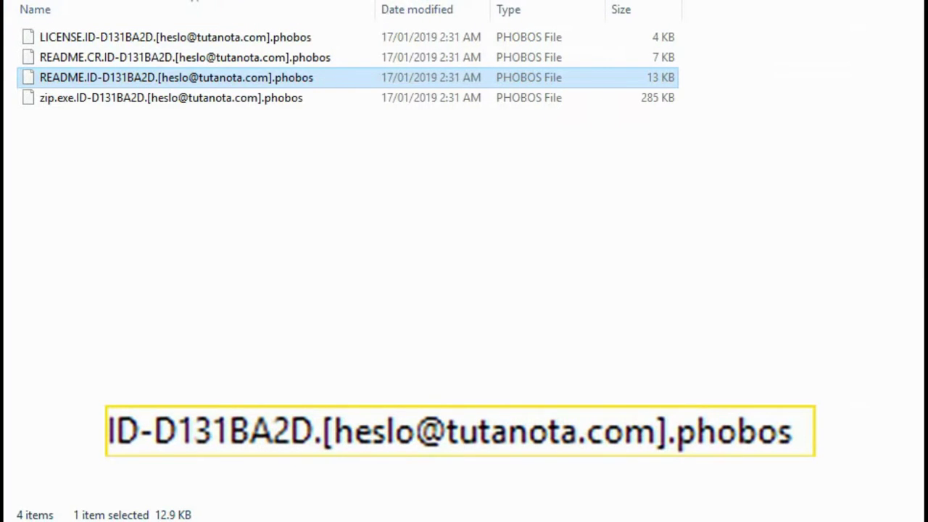
- Return to the parent folder and try to open the encrypted AgentStop.bat file, dismissing the app selection dialog
{"action": "key", "text": "BackSpace"}
{"action": "left_click", "coordinate": [175, 117]}
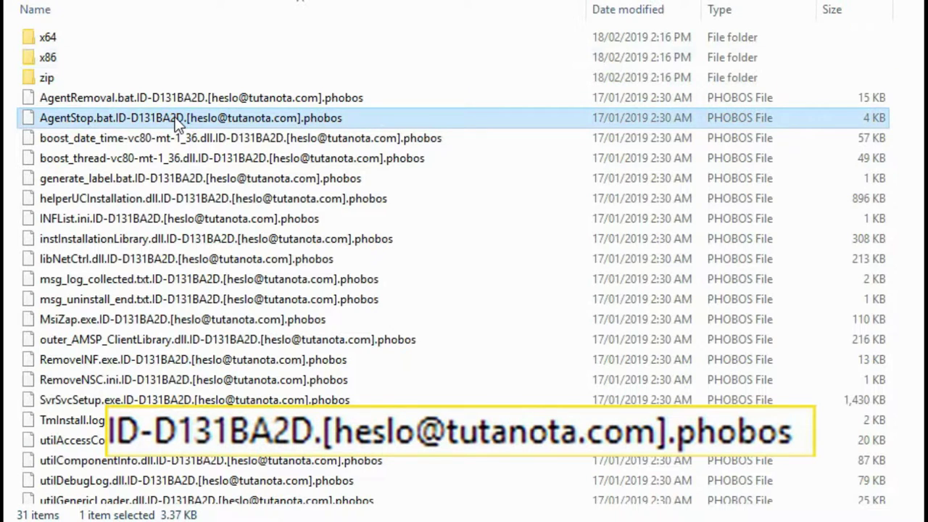
{"action": "double_click", "coordinate": [175, 117]}
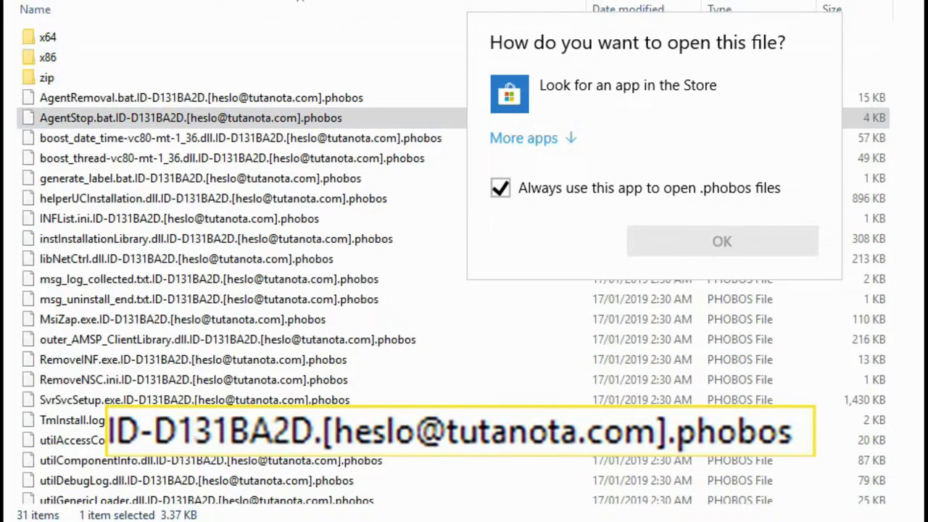
{"action": "key", "text": "Escape"}
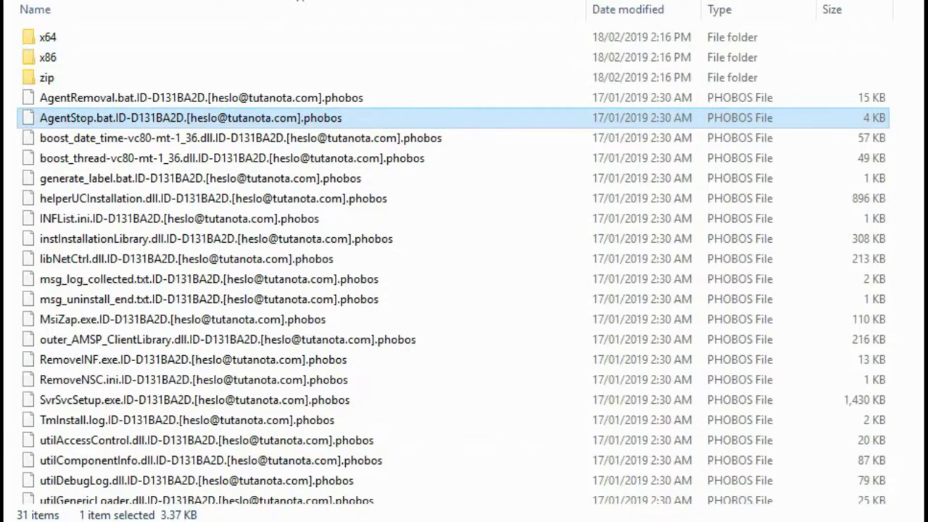
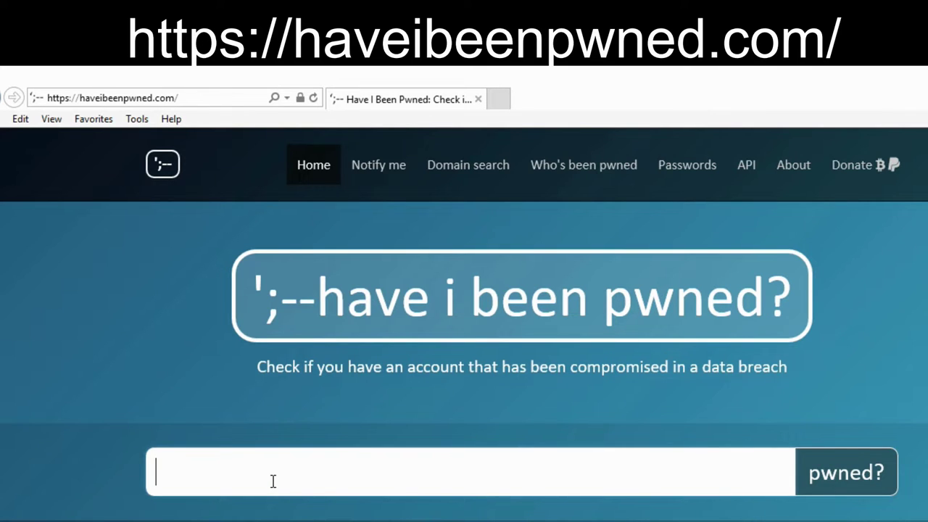
- On the Have I Been Pwned website, enter the account identifier and check it for data breaches
{"action": "type", "text": "**********"}
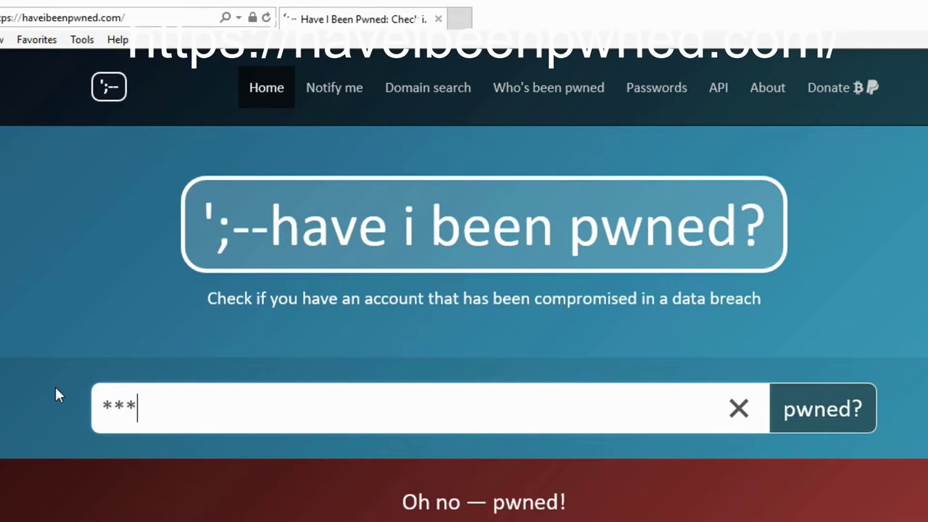
{"action": "type", "text": "*******"}
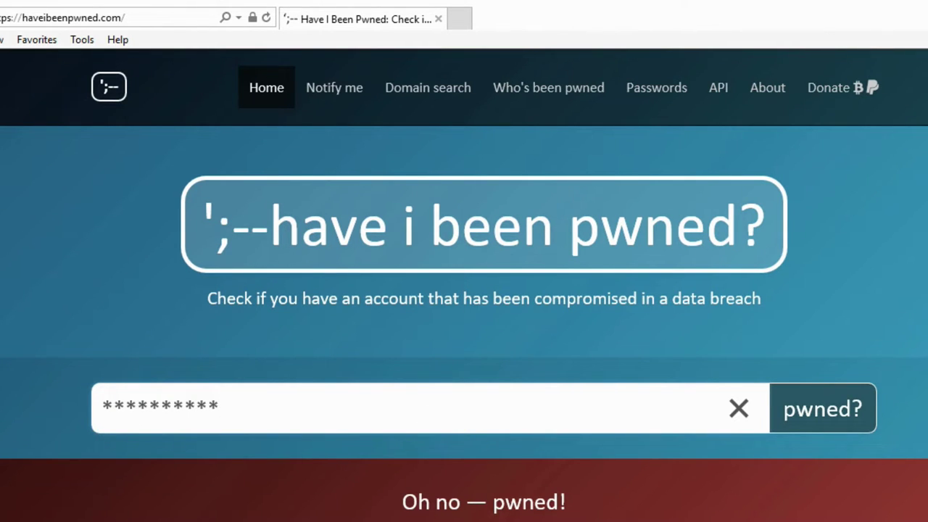
- Examine the breaches the account appears in, the data compromised in each, and the site's breach statistics
{"action": "scroll", "coordinate": [464, 291], "scroll_direction": "down", "scroll_amount": 9}
{"action": "scroll", "coordinate": [464, 290], "scroll_direction": "down", "scroll_amount": 5}
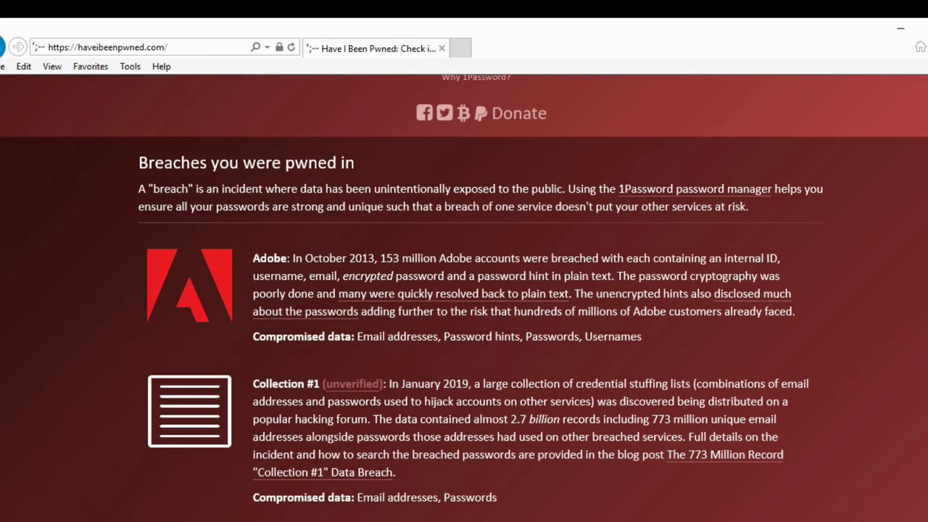
{"action": "scroll", "coordinate": [464, 290], "scroll_direction": "down", "scroll_amount": 3}
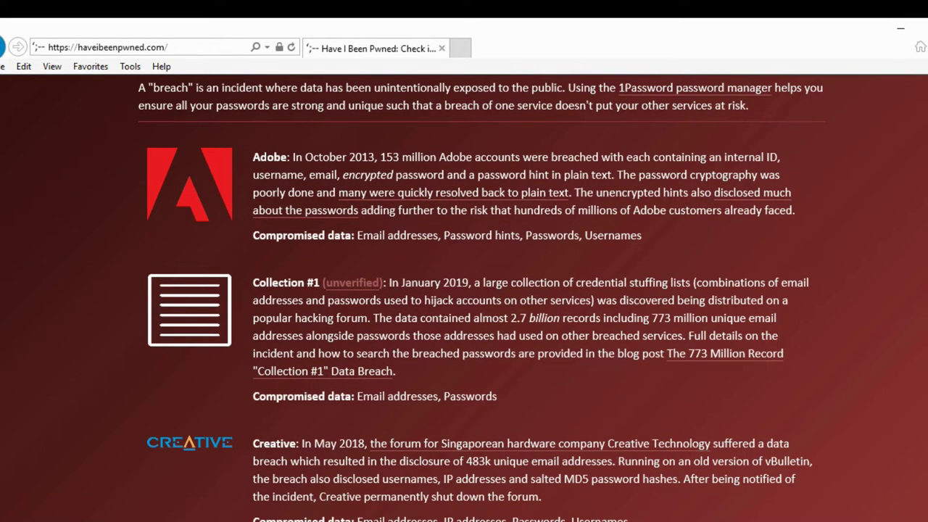
{"action": "scroll", "coordinate": [464, 290], "scroll_direction": "down", "scroll_amount": 2}
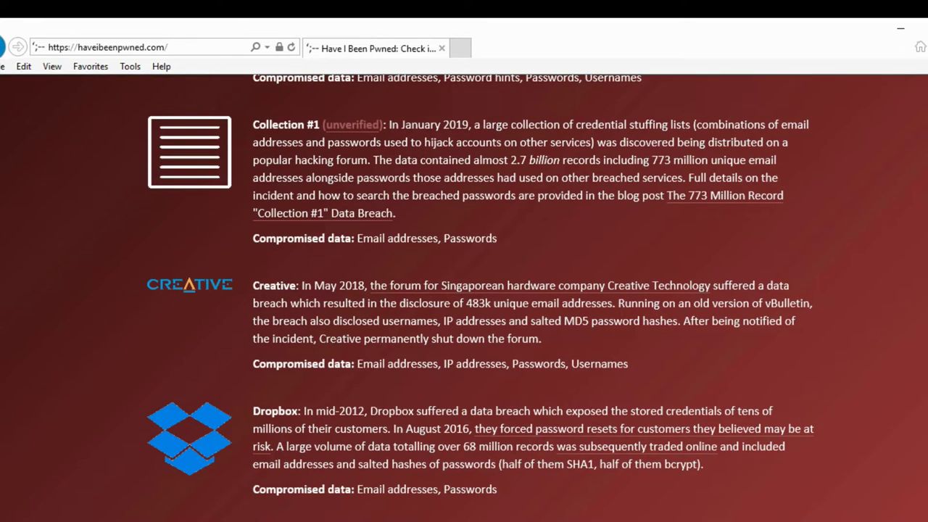
{"action": "scroll", "coordinate": [481, 298], "scroll_direction": "down", "scroll_amount": 1}
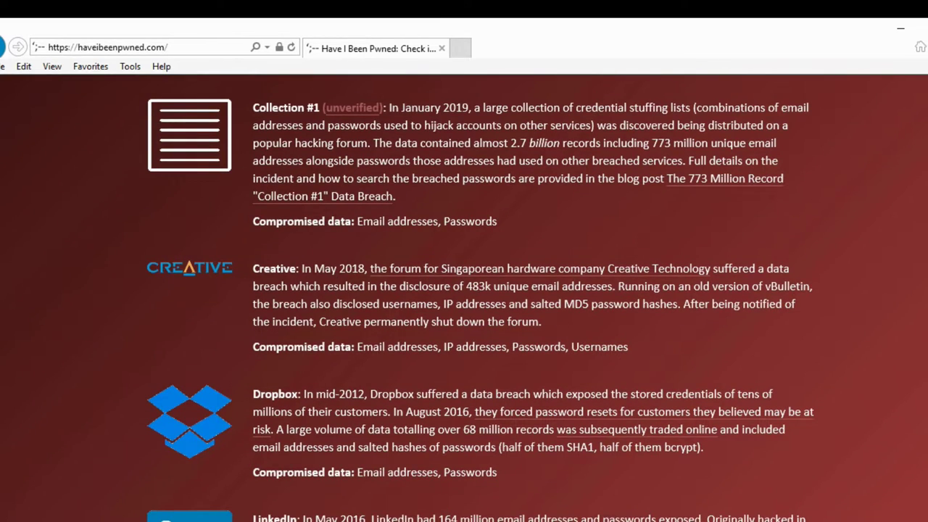
{"action": "scroll", "coordinate": [464, 290], "scroll_direction": "down", "scroll_amount": 10}
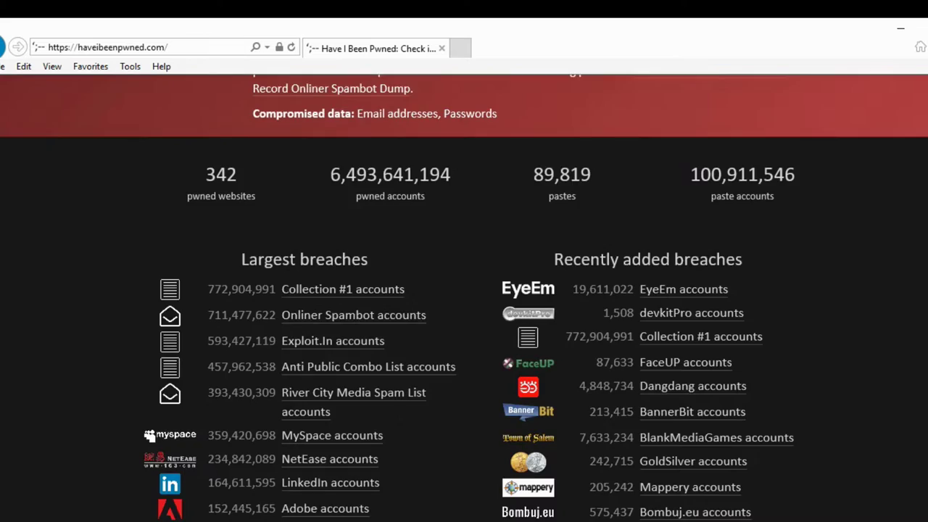
{"action": "scroll", "coordinate": [464, 297], "scroll_direction": "up", "scroll_amount": 15}
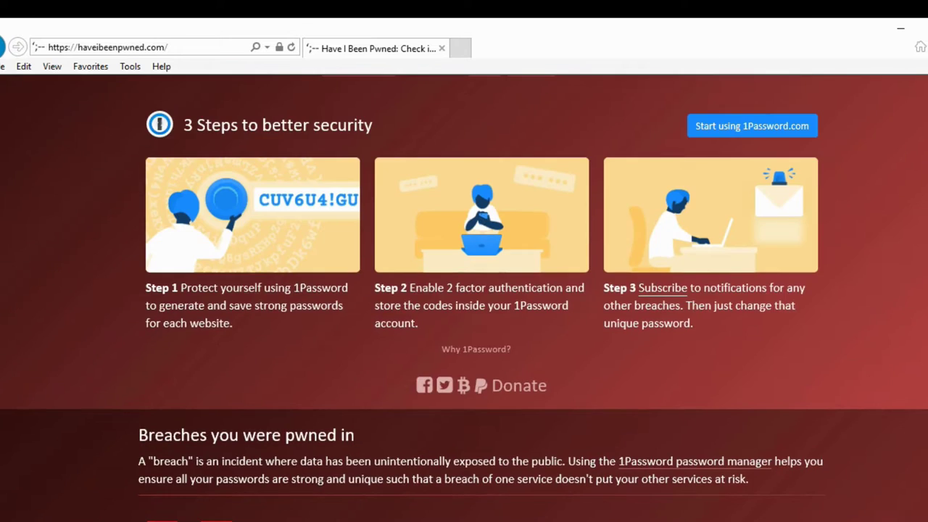
{"action": "scroll", "coordinate": [465, 297], "scroll_direction": "up", "scroll_amount": 7}
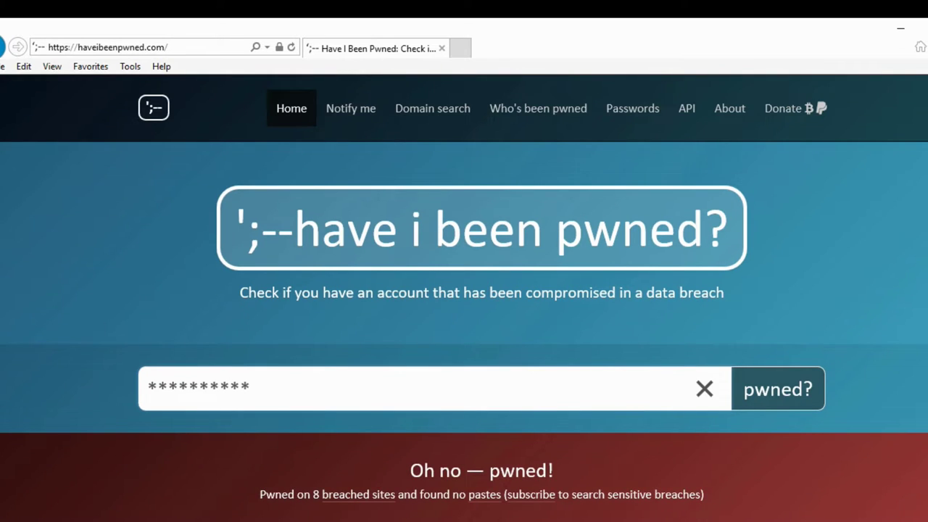
- Open the Pwned Passwords page, enter a password in the password field and check whether it has been exposed
{"action": "left_click", "coordinate": [629, 116]}
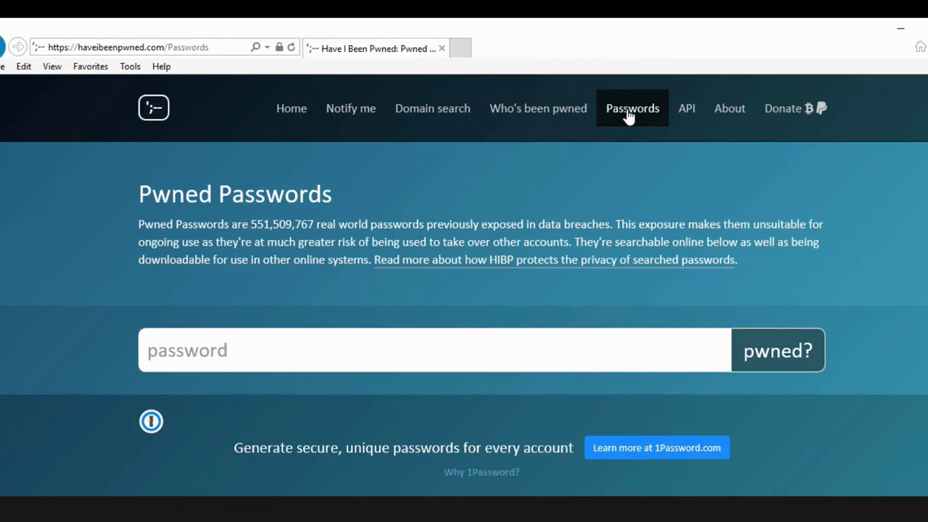
{"action": "left_click", "coordinate": [265, 350]}
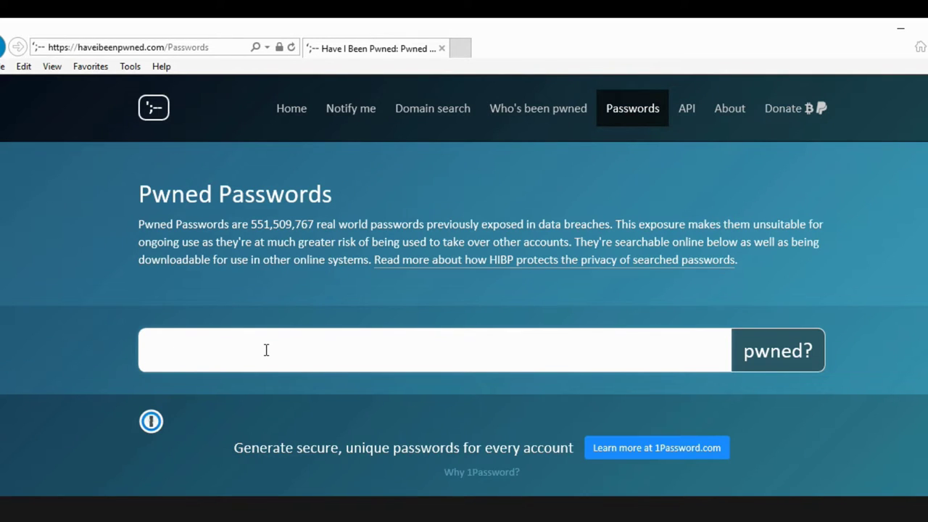
{"action": "type", "text": "password"}
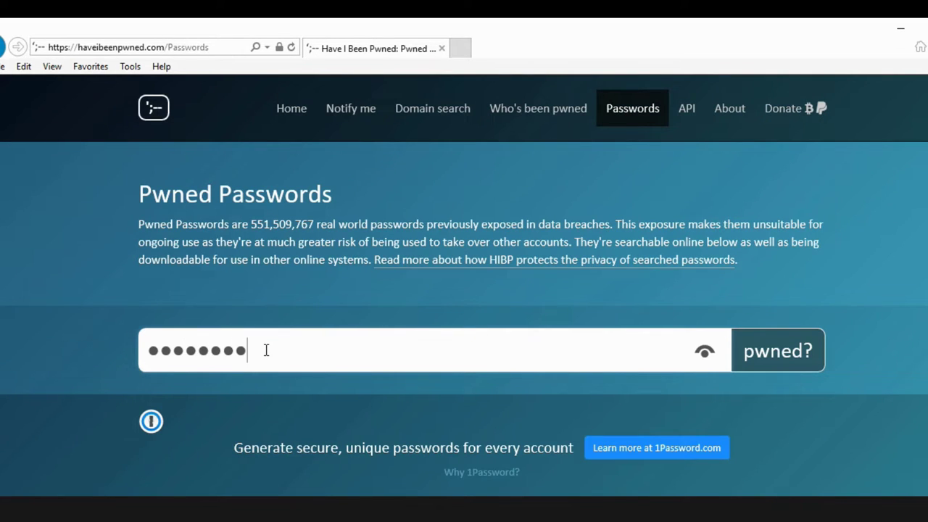
{"action": "left_click", "coordinate": [763, 348]}
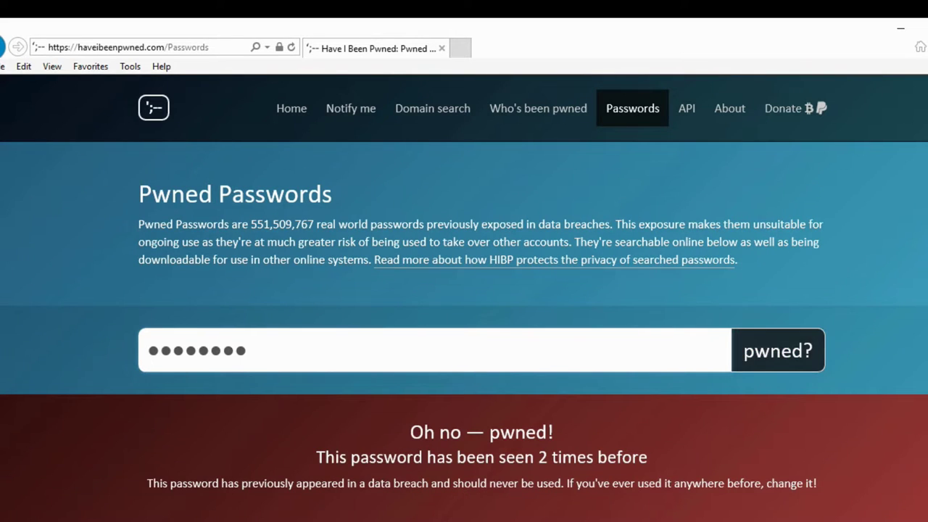
- Review the page's security steps, password reuse and NIST guidance, and the downloadable Pwned Passwords list
{"action": "scroll", "coordinate": [465, 298], "scroll_direction": "down", "scroll_amount": 5}
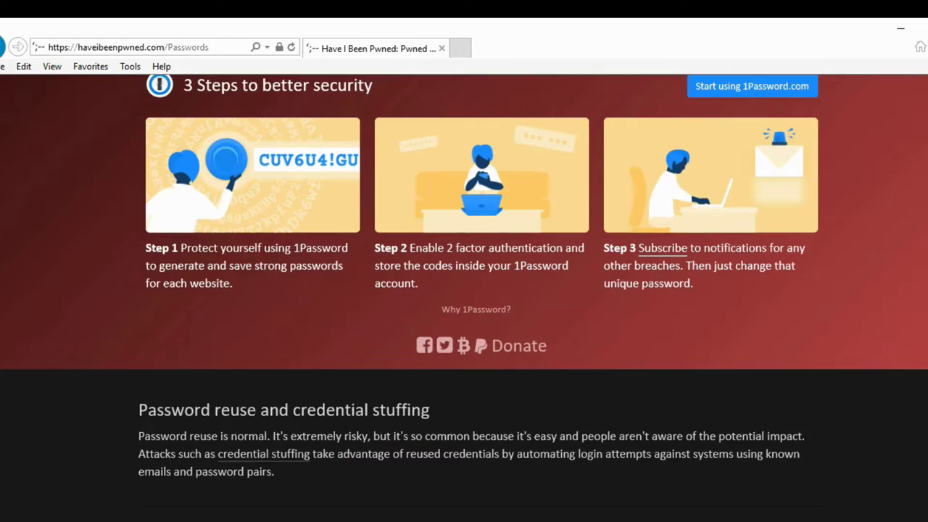
{"action": "scroll", "coordinate": [465, 298], "scroll_direction": "down", "scroll_amount": 4}
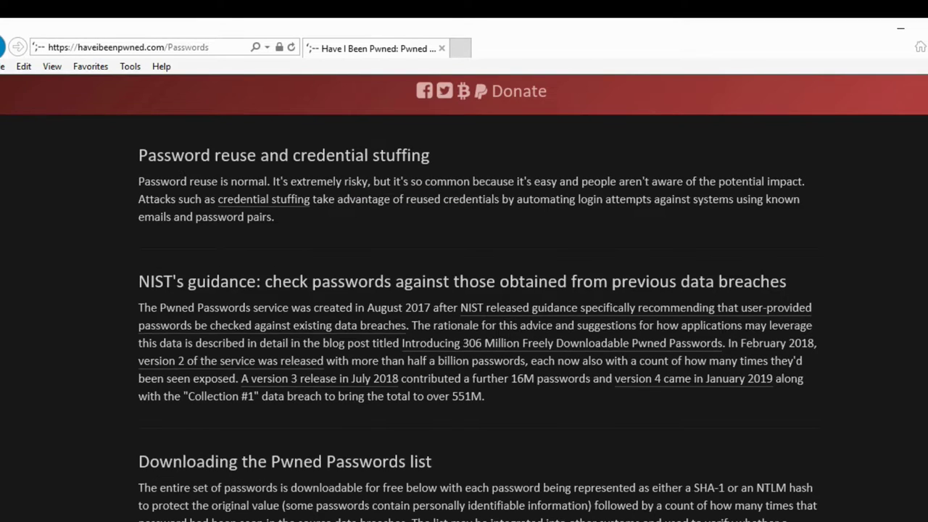
{"action": "scroll", "coordinate": [465, 298], "scroll_direction": "down", "scroll_amount": 10}
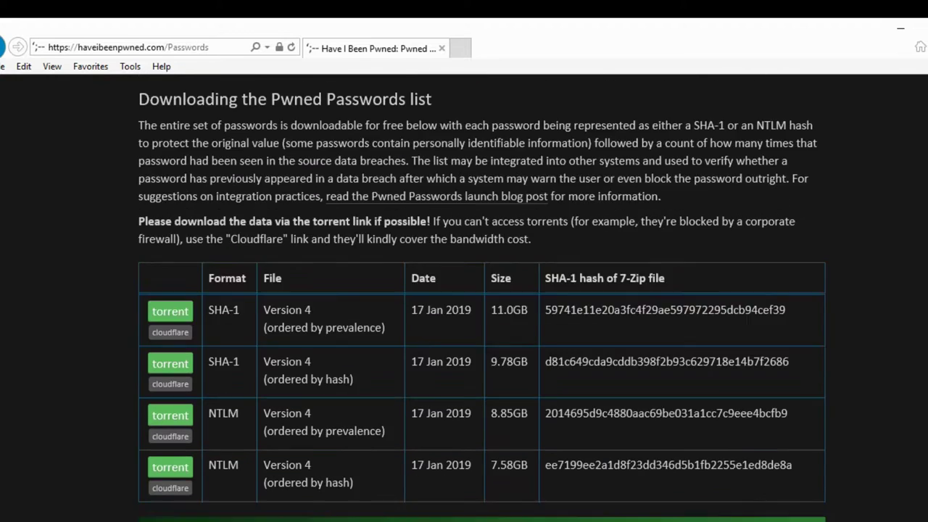
{"action": "scroll", "coordinate": [464, 298], "scroll_direction": "up", "scroll_amount": 10}
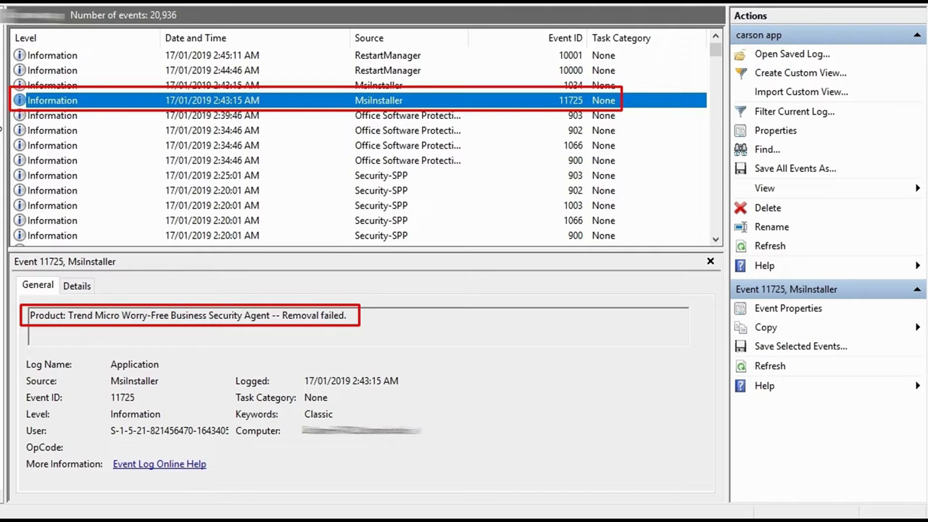
- In Event Viewer's application log, select the MsiInstaller event with ID 1034
{"action": "left_click", "coordinate": [218, 85]}
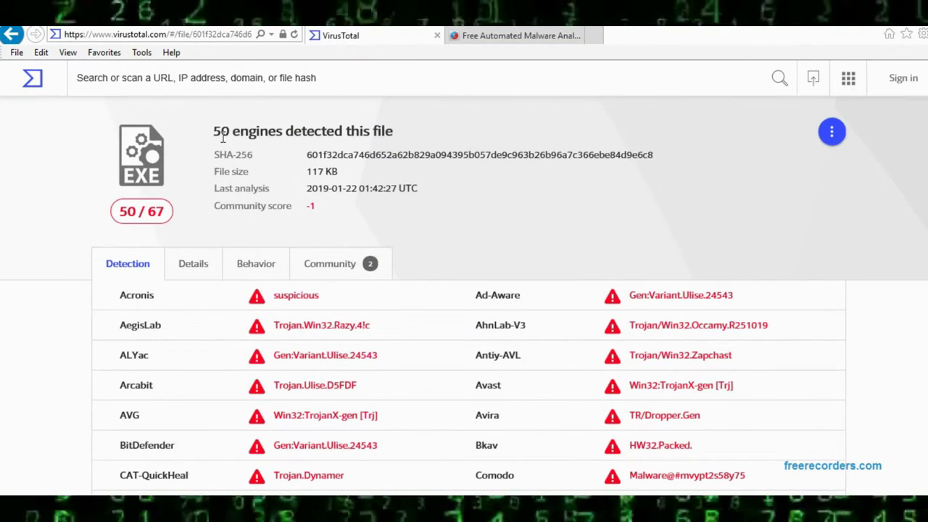
- In the VirusTotal report, highlight the detection headline and review every antivirus engine's result for the executable
{"action": "left_click_drag", "start_coordinate": [222, 138], "coordinate": [425, 153]}
{"action": "left_click", "coordinate": [405, 234]}
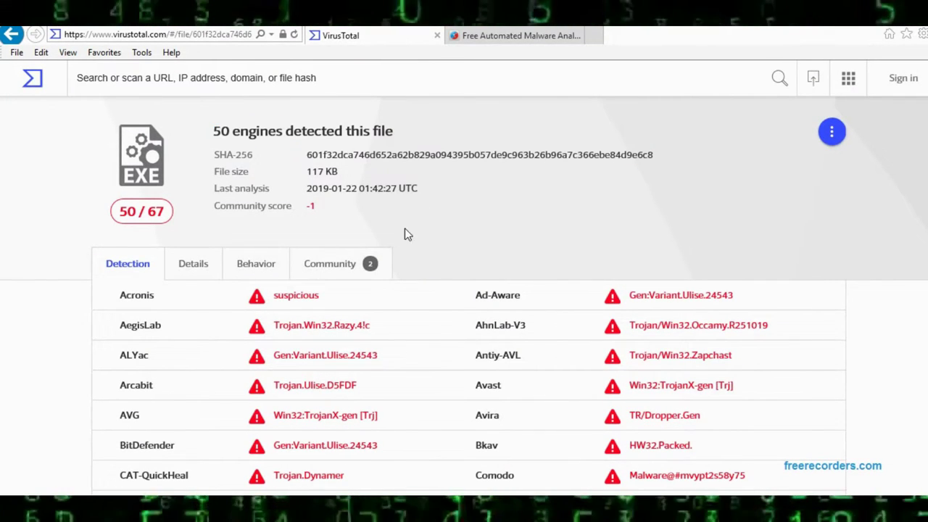
{"action": "scroll", "coordinate": [211, 341], "scroll_direction": "down", "scroll_amount": 5}
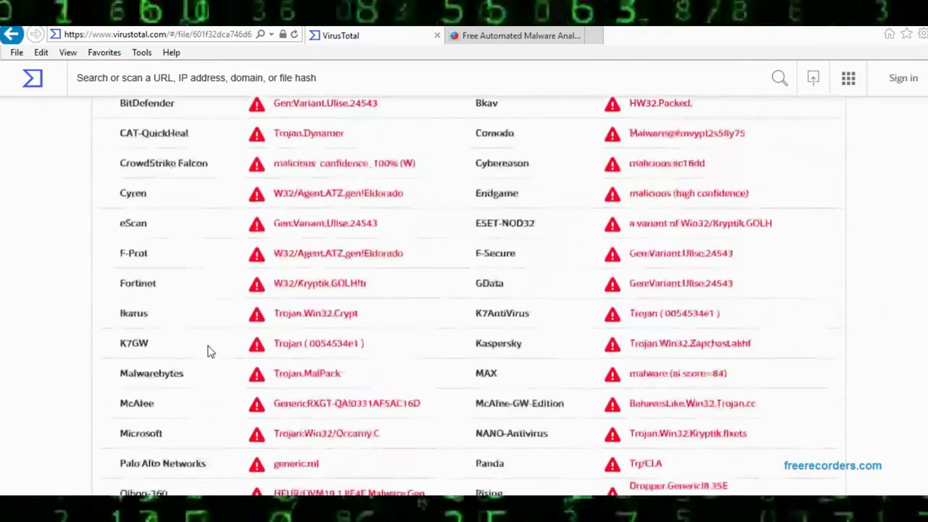
{"action": "scroll", "coordinate": [208, 351], "scroll_direction": "down", "scroll_amount": 7}
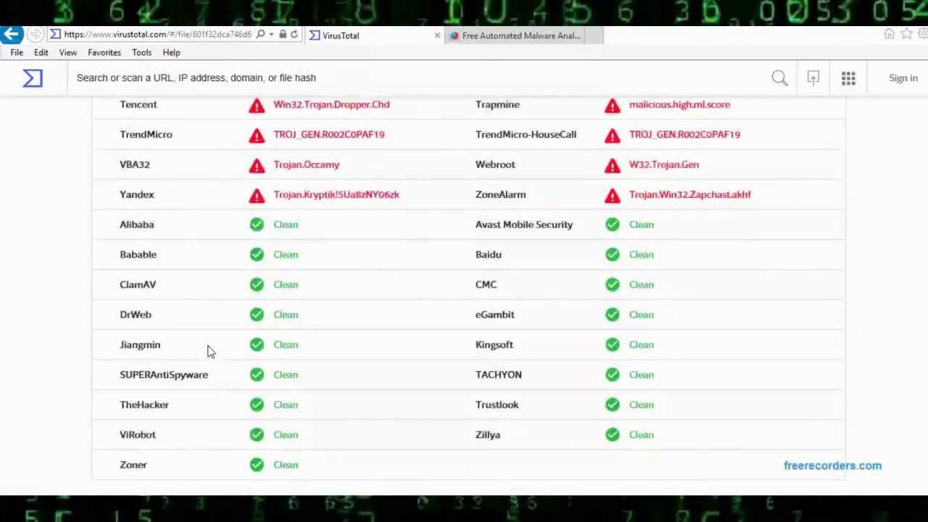
{"action": "scroll", "coordinate": [418, 191], "scroll_direction": "up", "scroll_amount": 12}
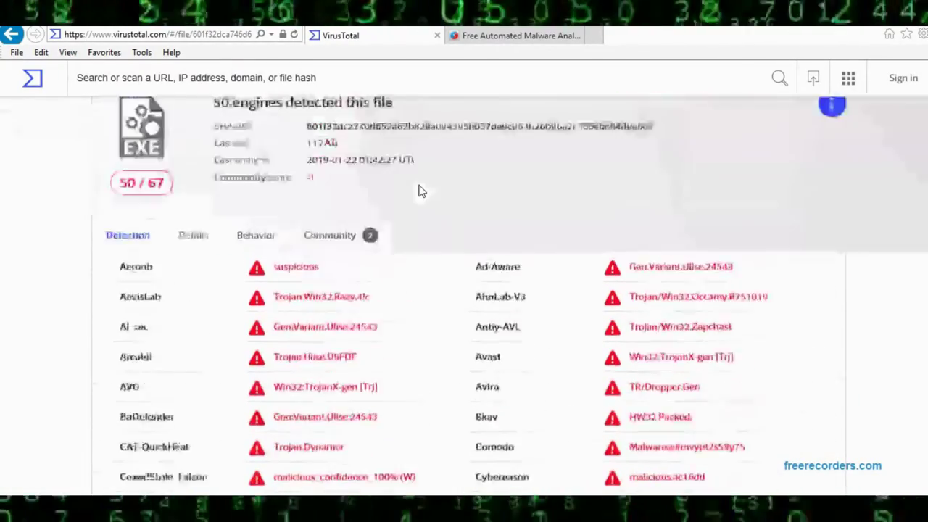
- Open the file's details in the report and examine its basic properties, history, portable executable info and ExifTool metadata
{"action": "left_click", "coordinate": [193, 264]}
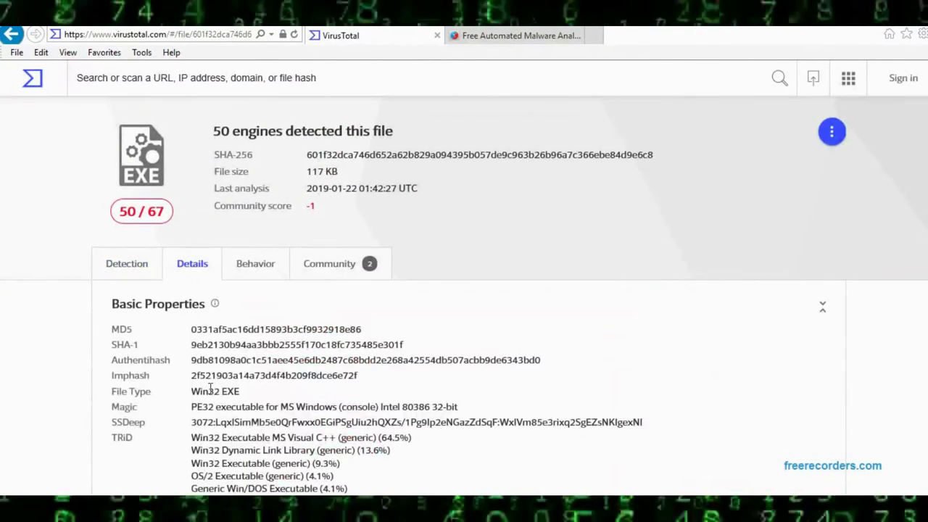
{"action": "scroll", "coordinate": [211, 389], "scroll_direction": "down", "scroll_amount": 5}
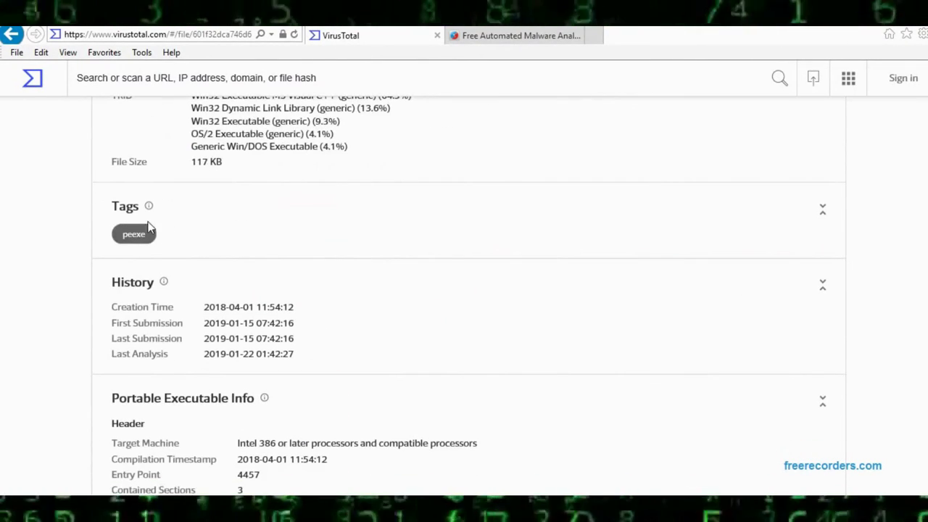
{"action": "scroll", "coordinate": [215, 390], "scroll_direction": "down", "scroll_amount": 4}
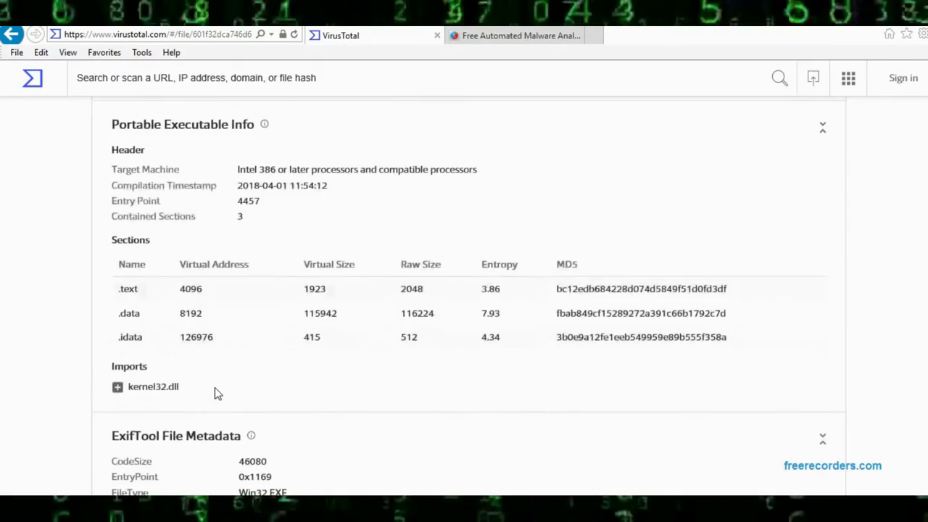
{"action": "scroll", "coordinate": [214, 389], "scroll_direction": "down", "scroll_amount": 6}
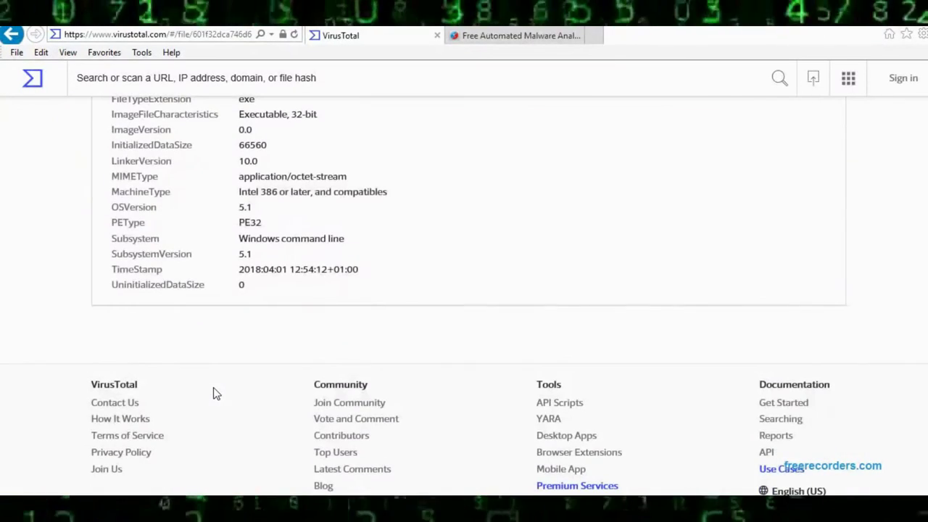
{"action": "scroll", "coordinate": [213, 391], "scroll_direction": "up", "scroll_amount": 20}
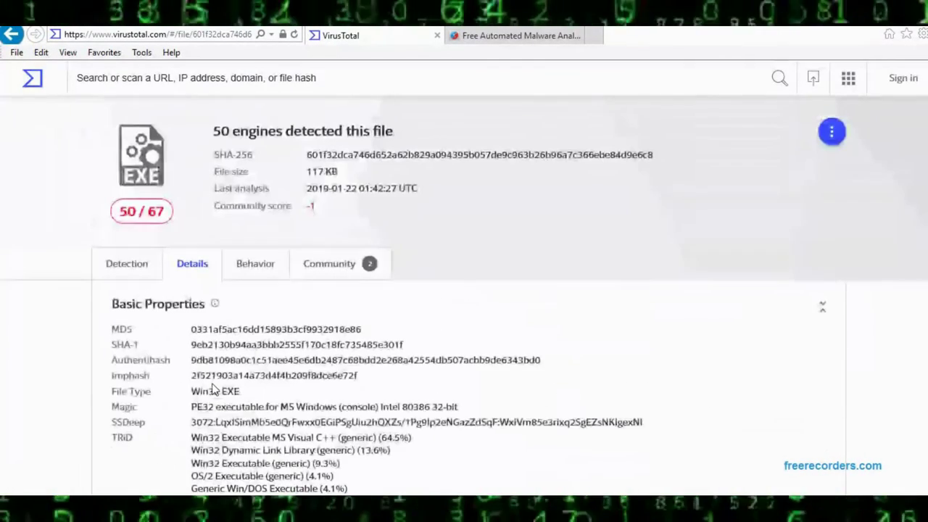
- Open the file's behavior report and highlight k.txt under Files Opened
{"action": "left_click", "coordinate": [257, 266]}
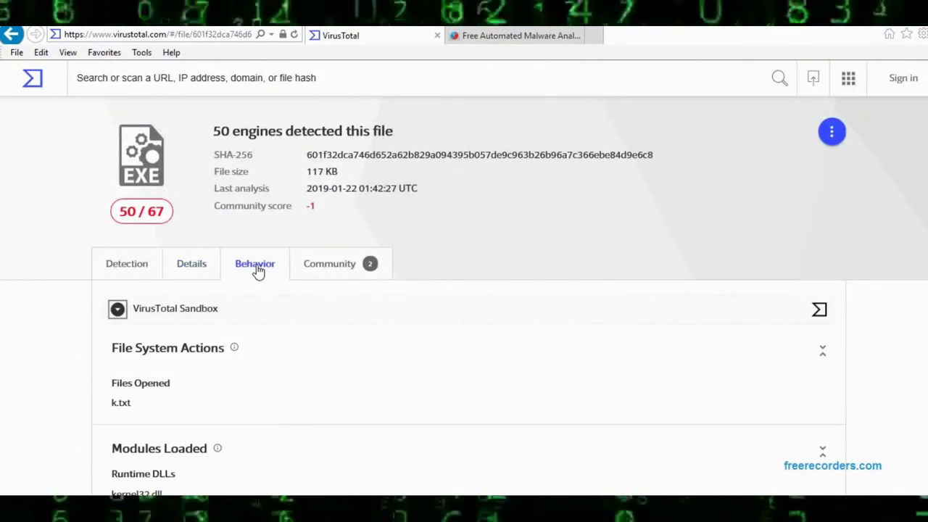
{"action": "left_click_drag", "start_coordinate": [110, 404], "coordinate": [210, 404]}
{"action": "left_click", "coordinate": [212, 405]}
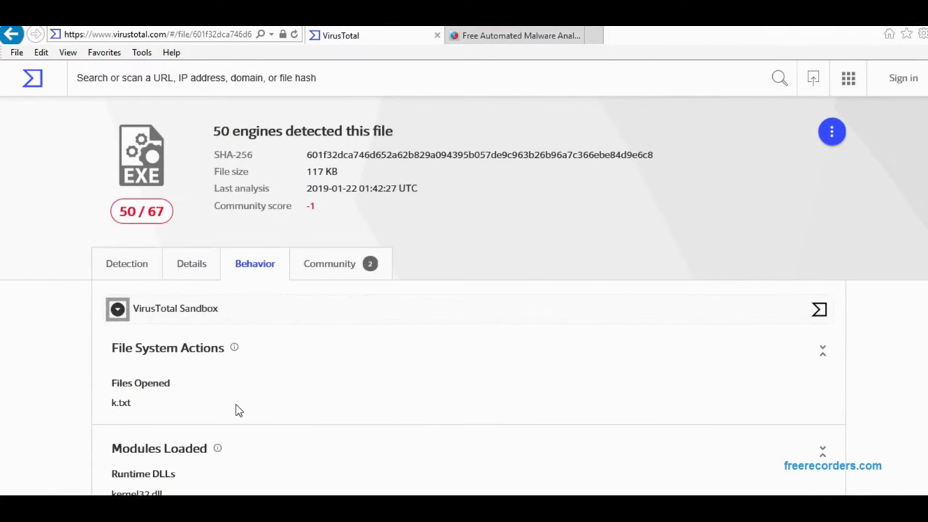
- Open the report's community feedback and read through the votes and the sandbox analysis comments on the sample
{"action": "scroll", "coordinate": [239, 403], "scroll_direction": "down", "scroll_amount": 3}
{"action": "scroll", "coordinate": [240, 404], "scroll_direction": "up", "scroll_amount": 3}
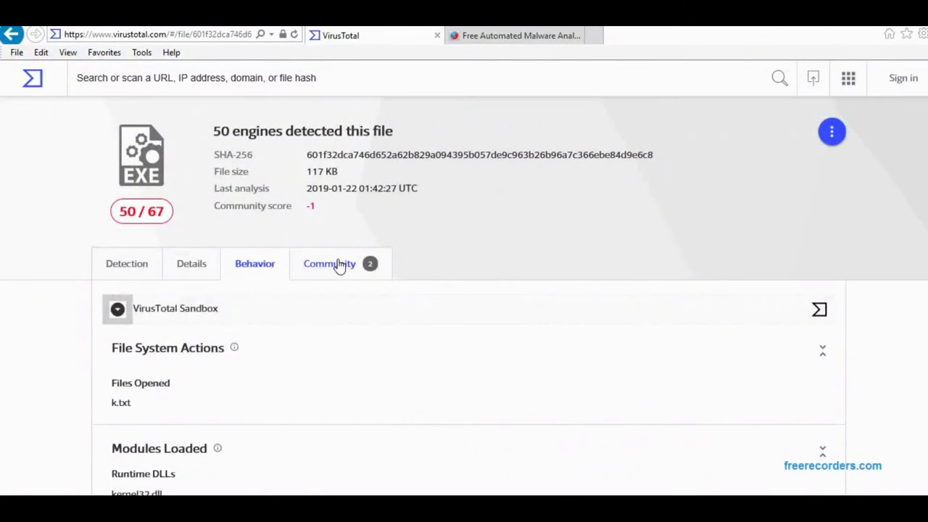
{"action": "left_click", "coordinate": [339, 266]}
{"action": "scroll", "coordinate": [468, 393], "scroll_direction": "down", "scroll_amount": 3}
{"action": "scroll", "coordinate": [209, 228], "scroll_direction": "down", "scroll_amount": 2}
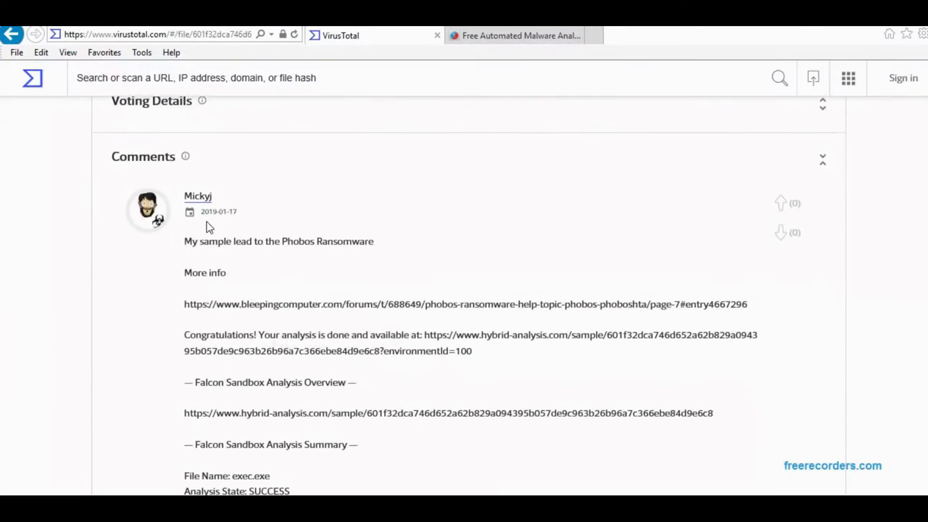
{"action": "scroll", "coordinate": [404, 402], "scroll_direction": "down", "scroll_amount": 3}
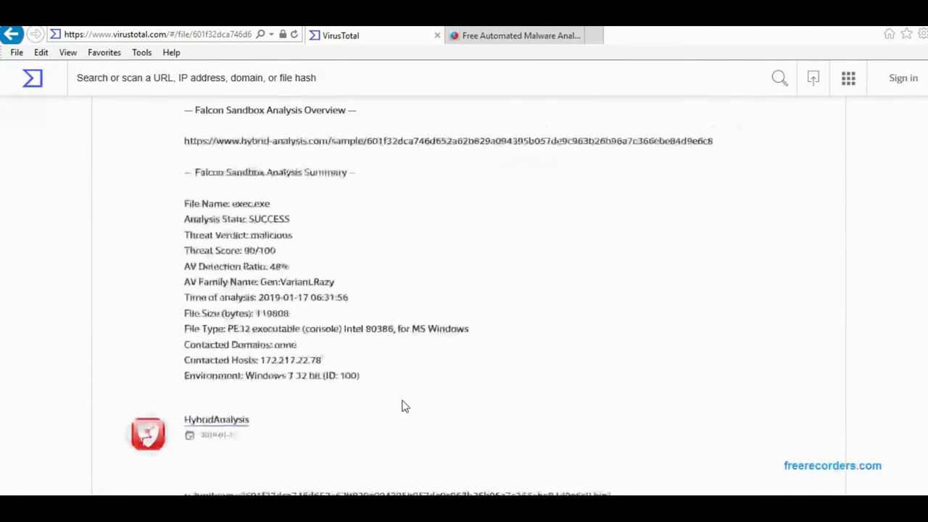
{"action": "scroll", "coordinate": [404, 406], "scroll_direction": "down", "scroll_amount": 2}
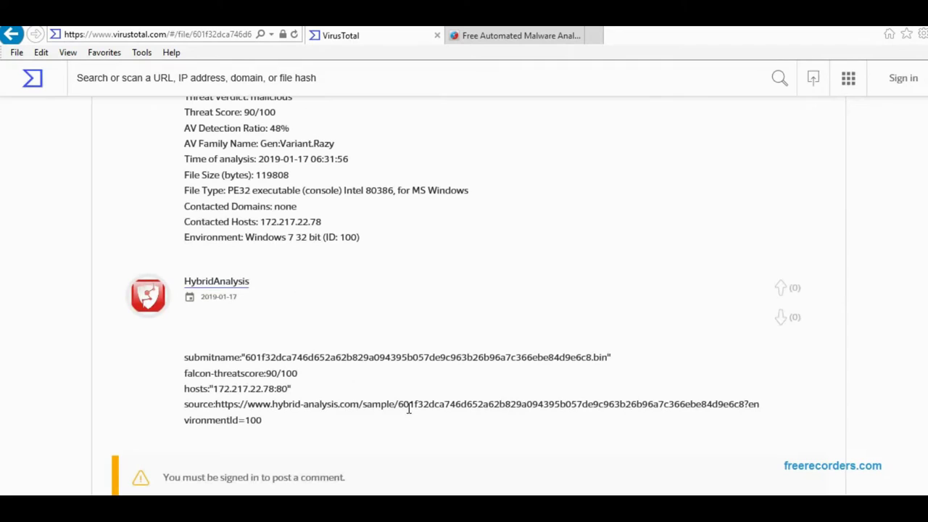
{"action": "scroll", "coordinate": [406, 406], "scroll_direction": "up", "scroll_amount": 10}
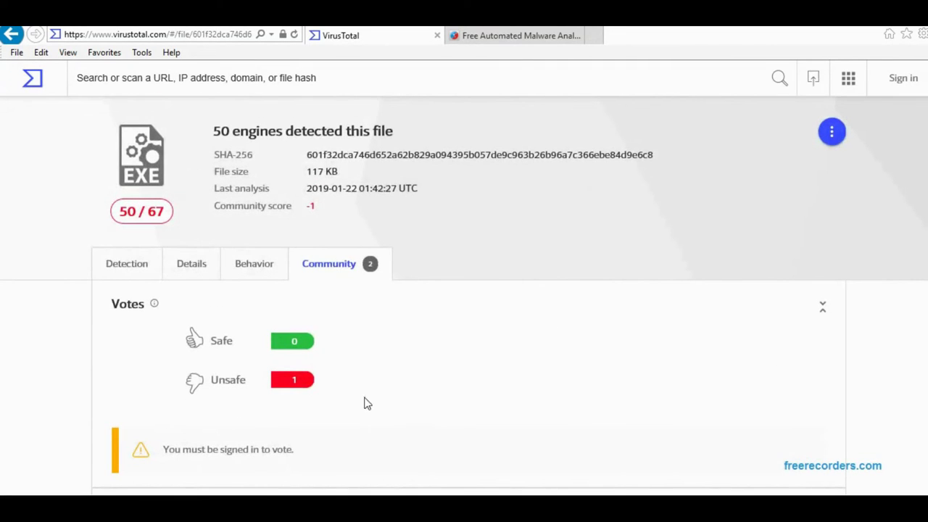
- Switch to the Hybrid Analysis report for exec.exe and examine its risk assessment plus the malicious and suspicious indicators
{"action": "left_click", "coordinate": [518, 36]}
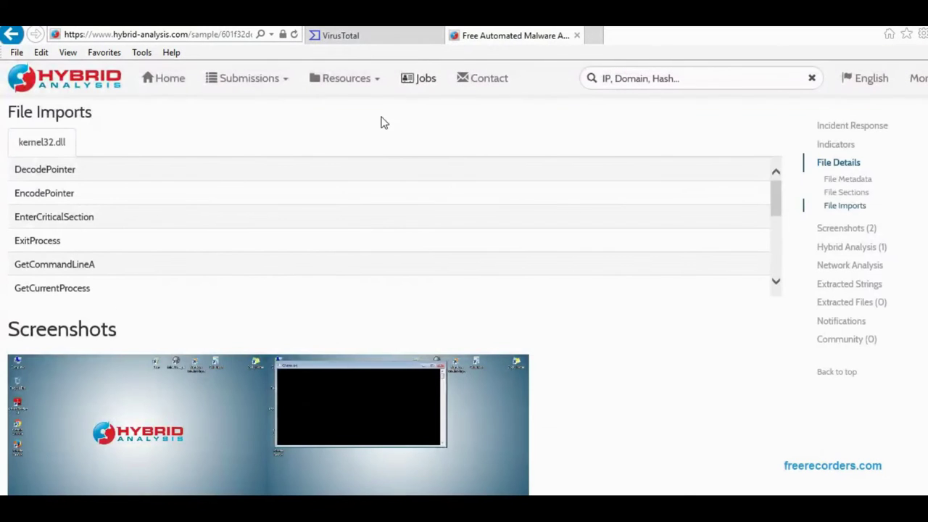
{"action": "scroll", "coordinate": [361, 226], "scroll_direction": "up", "scroll_amount": 4}
{"action": "scroll", "coordinate": [362, 226], "scroll_direction": "up", "scroll_amount": 10}
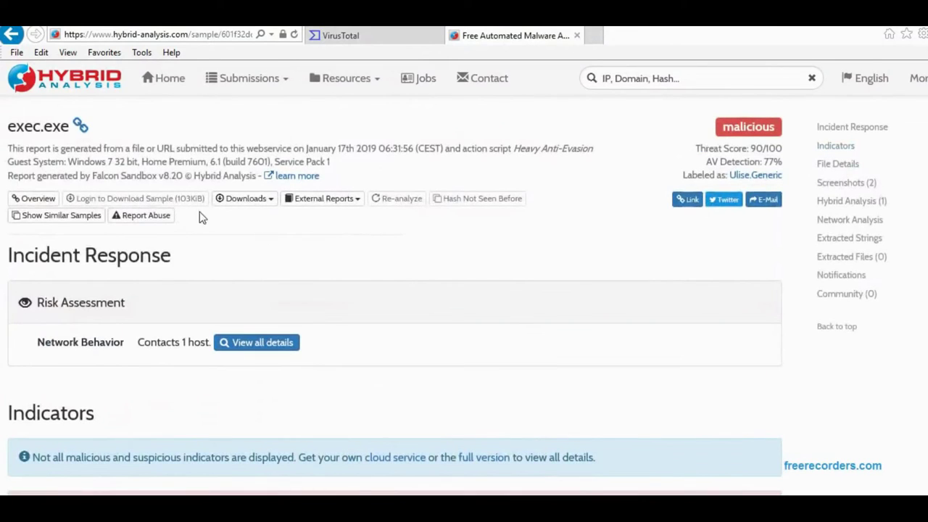
{"action": "scroll", "coordinate": [187, 348], "scroll_direction": "down", "scroll_amount": 5}
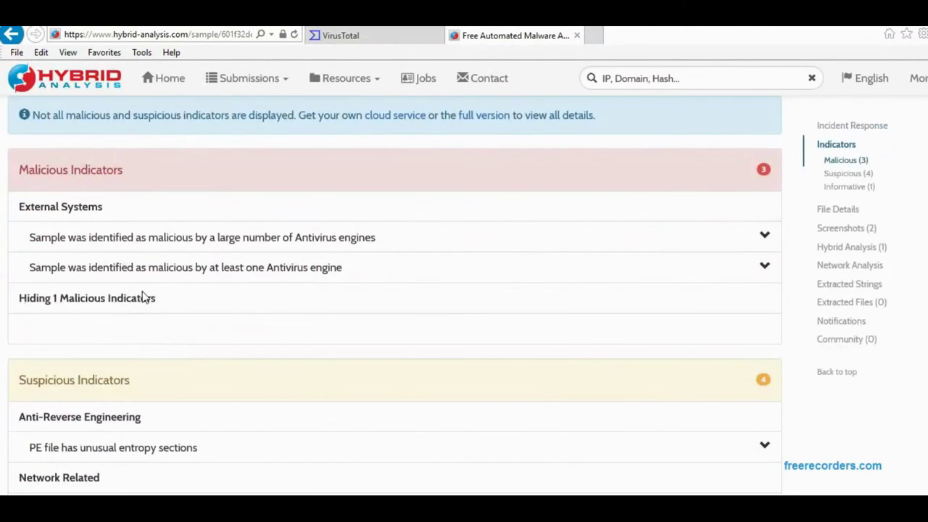
{"action": "scroll", "coordinate": [431, 251], "scroll_direction": "down", "scroll_amount": 4}
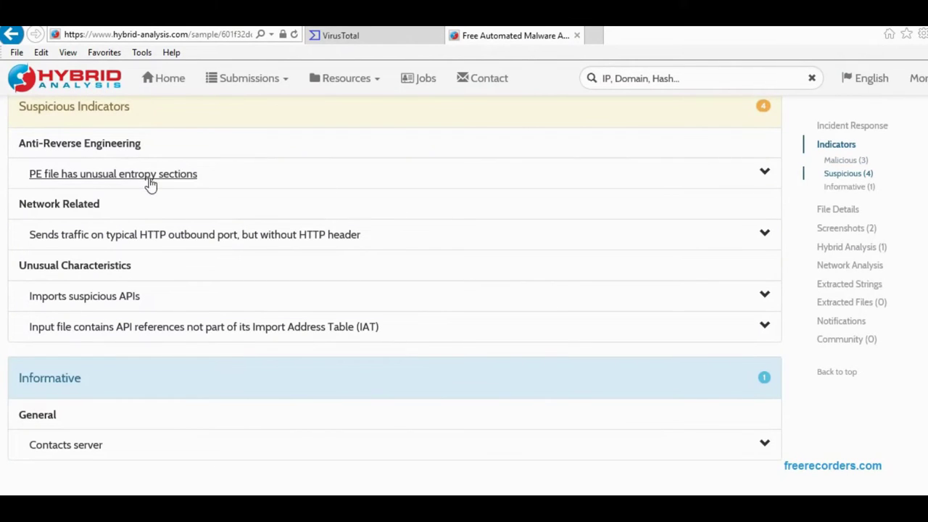
- Examine the report's file details, including metadata, file sections and kernel32.dll imports, and the sandbox screenshots
{"action": "scroll", "coordinate": [190, 197], "scroll_direction": "down", "scroll_amount": 8}
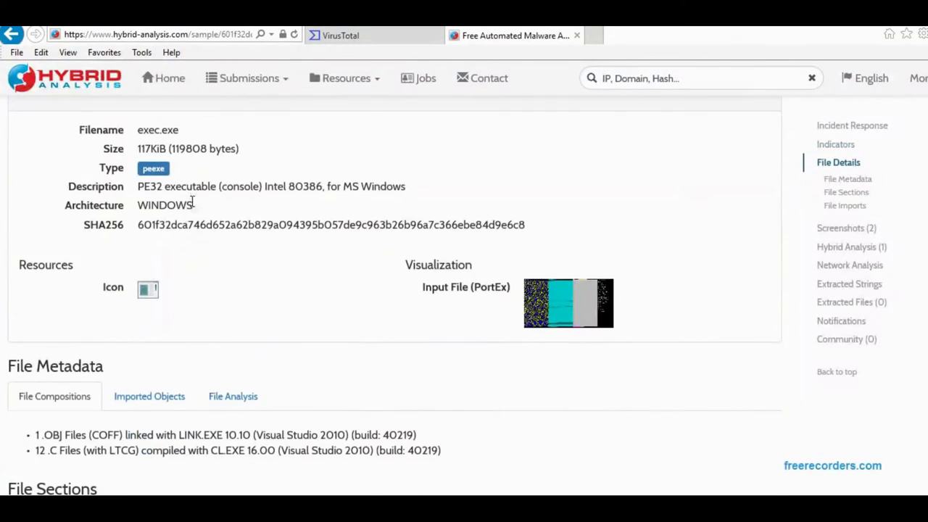
{"action": "scroll", "coordinate": [189, 216], "scroll_direction": "down", "scroll_amount": 2}
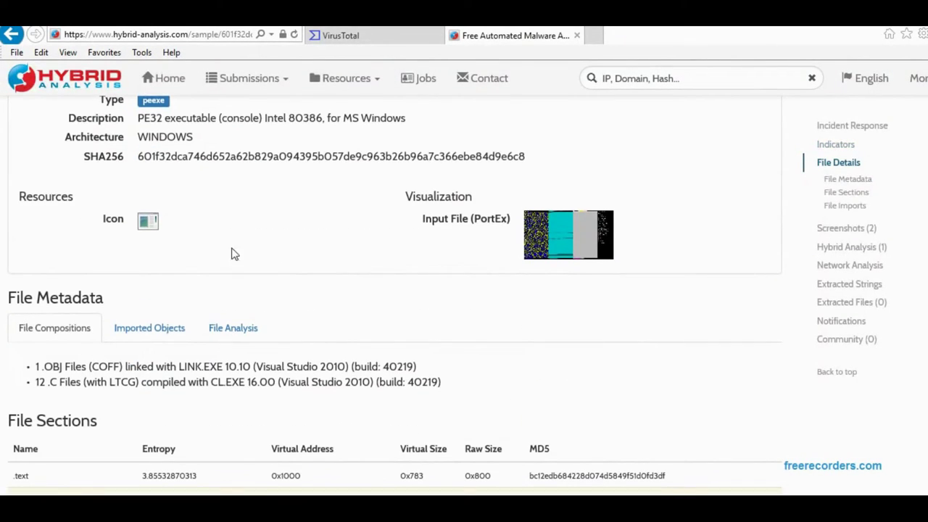
{"action": "left_click", "coordinate": [581, 247]}
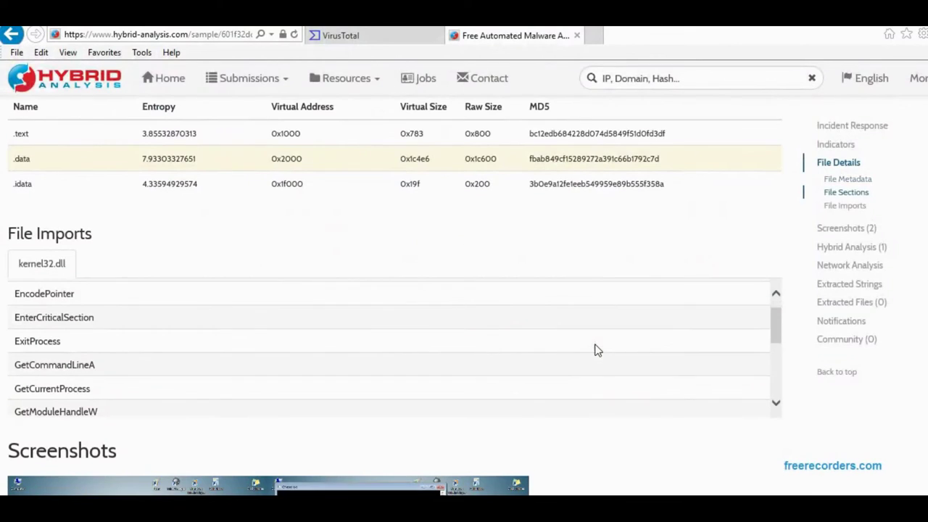
{"action": "scroll", "coordinate": [661, 375], "scroll_direction": "down", "scroll_amount": 6}
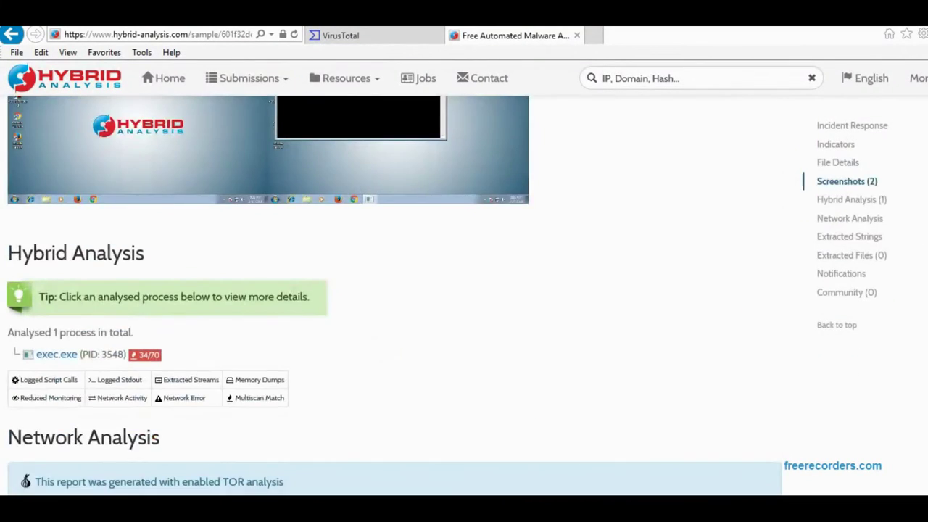
{"action": "scroll", "coordinate": [661, 375], "scroll_direction": "up", "scroll_amount": 2}
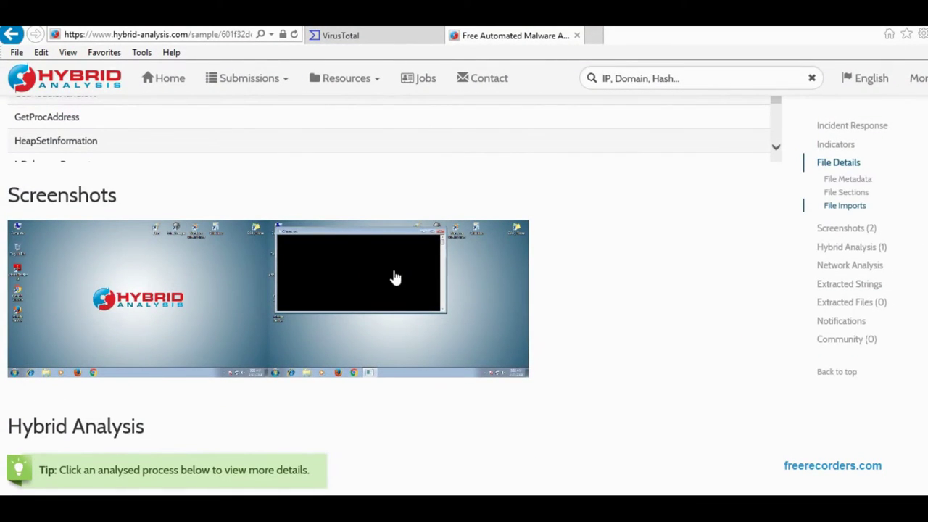
- Examine the report's network analysis, highlighting the contacted host's port and process details and viewing the contacted countries map
{"action": "scroll", "coordinate": [377, 457], "scroll_direction": "down", "scroll_amount": 4}
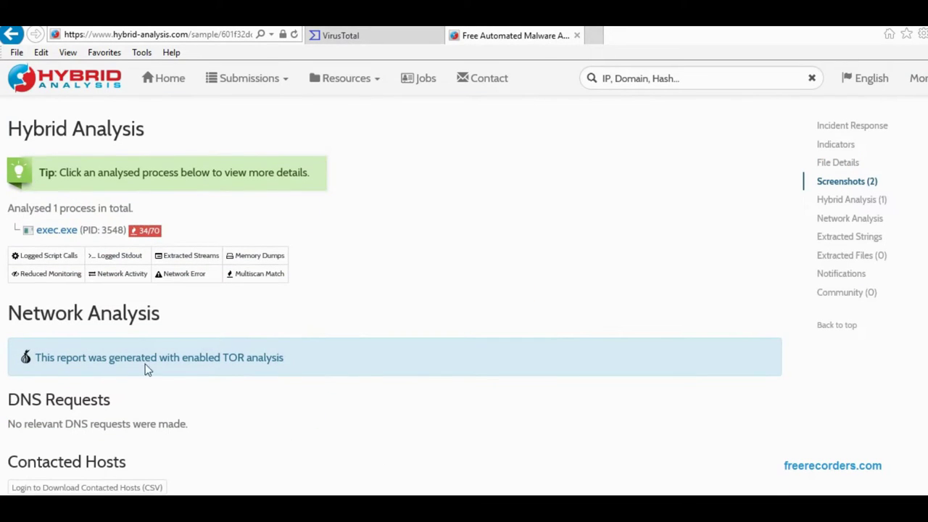
{"action": "scroll", "coordinate": [286, 363], "scroll_direction": "down", "scroll_amount": 2}
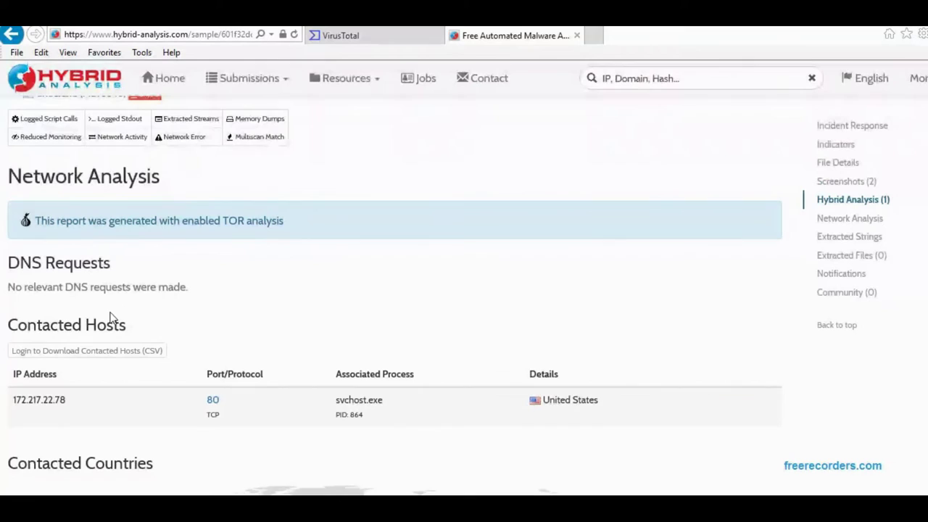
{"action": "left_click_drag", "start_coordinate": [75, 402], "coordinate": [6, 415]}
{"action": "left_click_drag", "start_coordinate": [244, 408], "coordinate": [154, 468]}
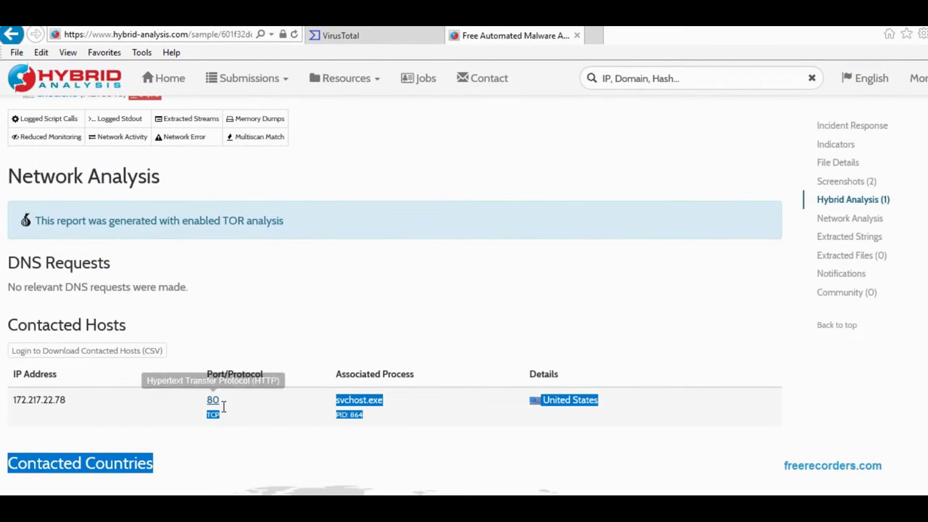
{"action": "left_click", "coordinate": [580, 406]}
{"action": "scroll", "coordinate": [399, 417], "scroll_direction": "down", "scroll_amount": 3}
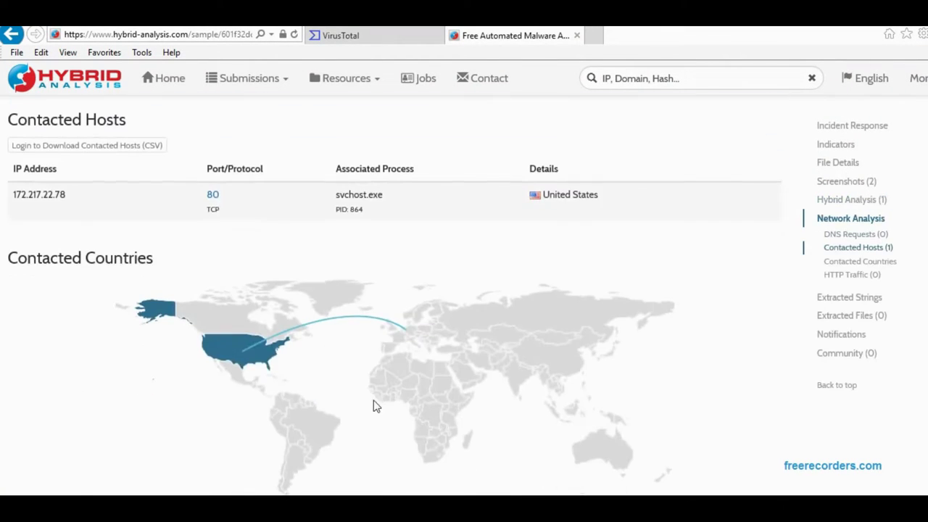
{"action": "scroll", "coordinate": [362, 374], "scroll_direction": "down", "scroll_amount": 1}
{"action": "scroll", "coordinate": [258, 370], "scroll_direction": "down", "scroll_amount": 6}
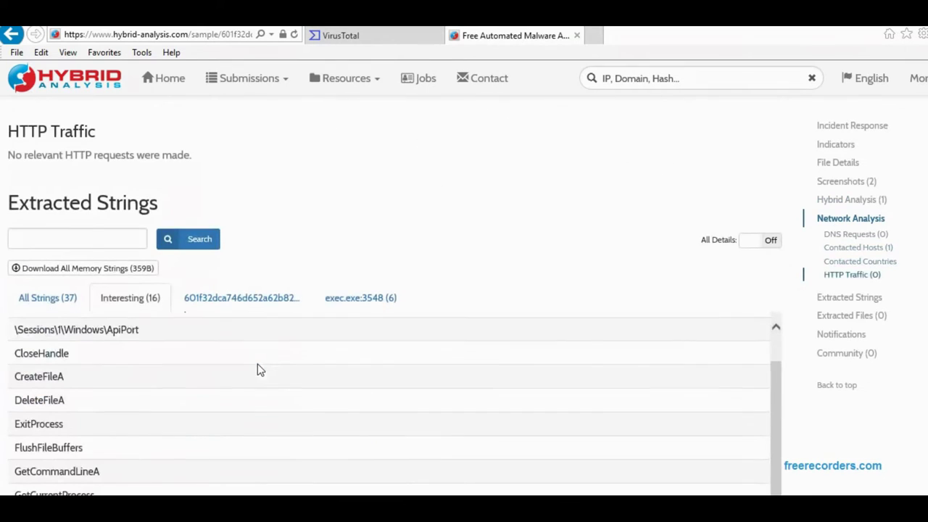
- Under Extracted Strings, view the strings from the hash-named sample file and from the exec.exe:3548 process
{"action": "left_click", "coordinate": [256, 303]}
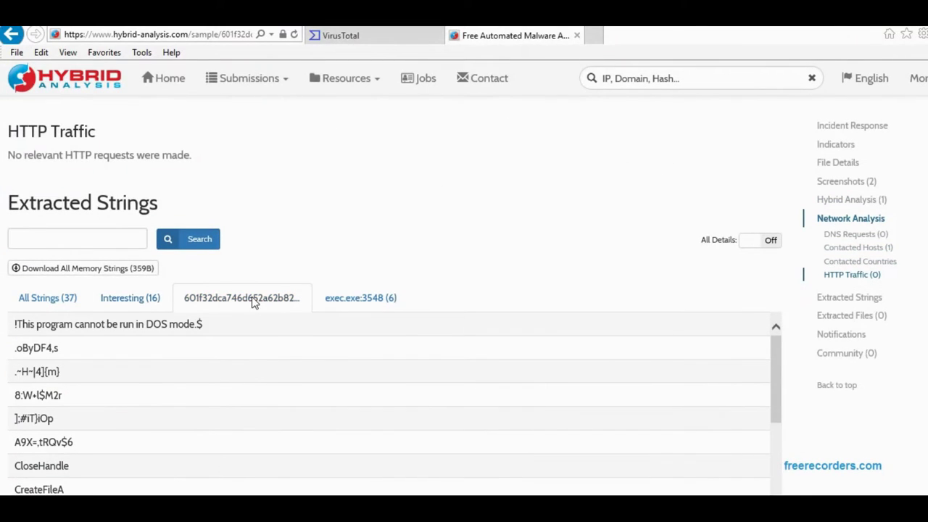
{"action": "left_click", "coordinate": [349, 303]}
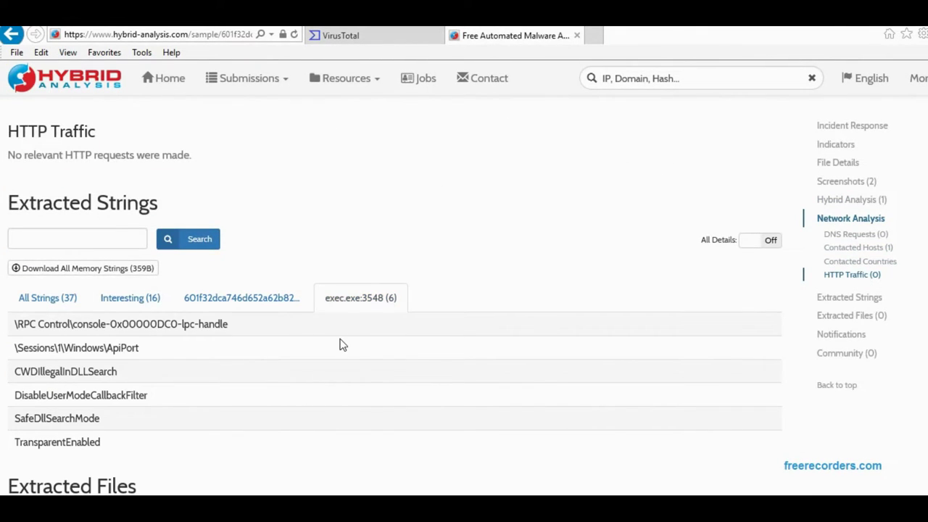
{"action": "scroll", "coordinate": [341, 344], "scroll_direction": "up", "scroll_amount": 6}
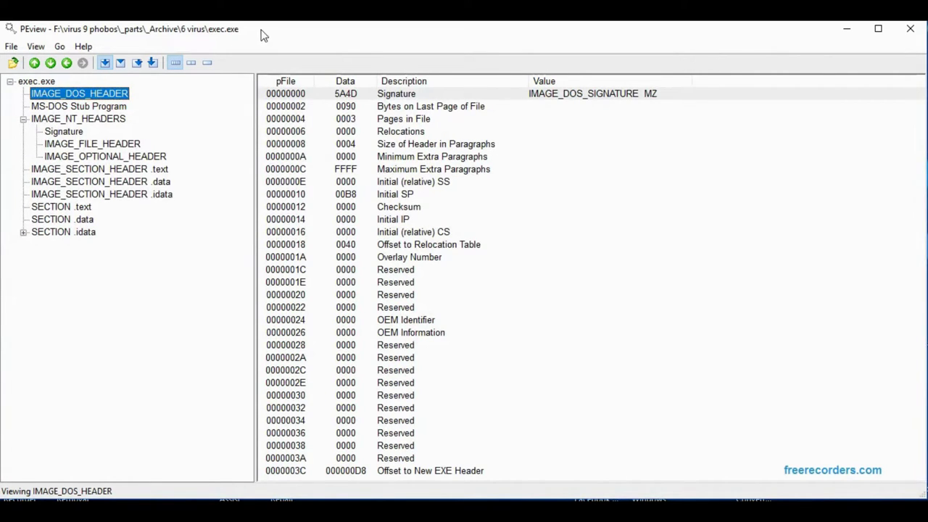
- In PEview, view exec.exe's MS-DOS Stub Program and select Size of Raw Data in the .text section header
{"action": "left_click", "coordinate": [86, 109]}
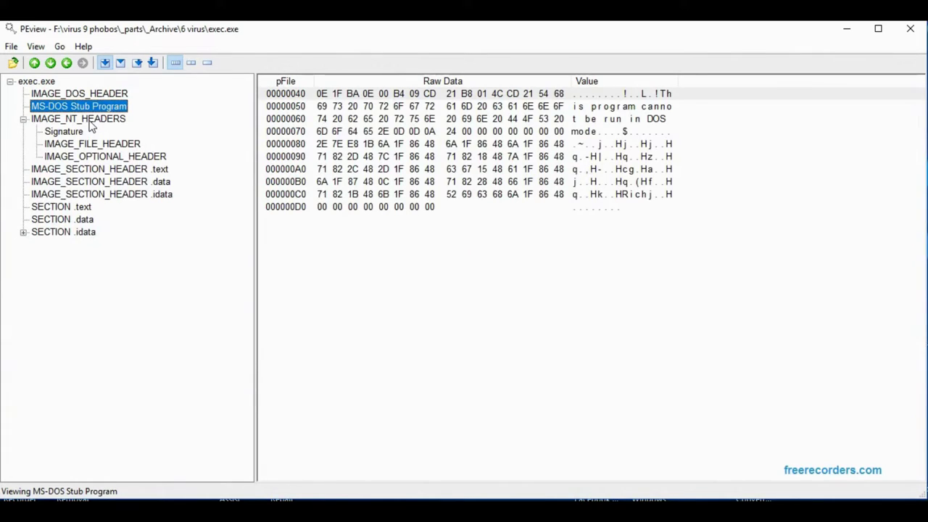
{"action": "left_click", "coordinate": [109, 170]}
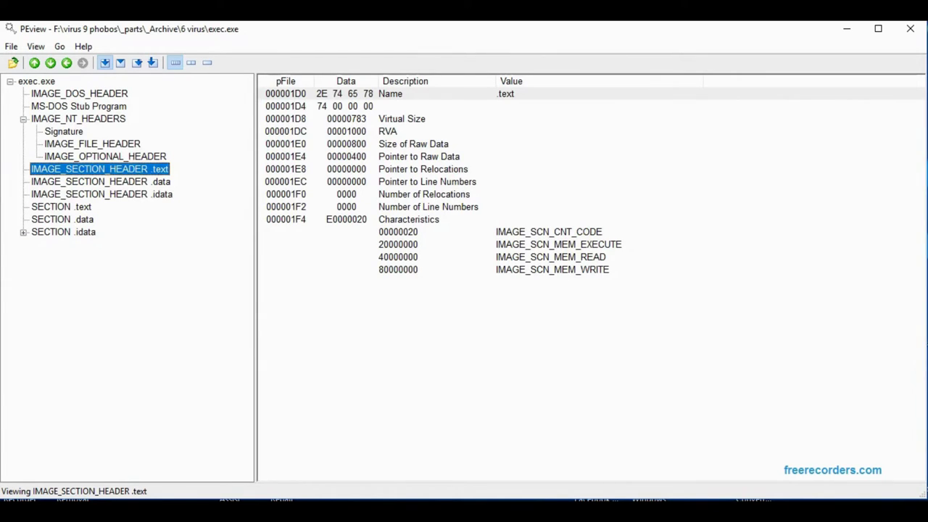
{"action": "left_click", "coordinate": [450, 144]}
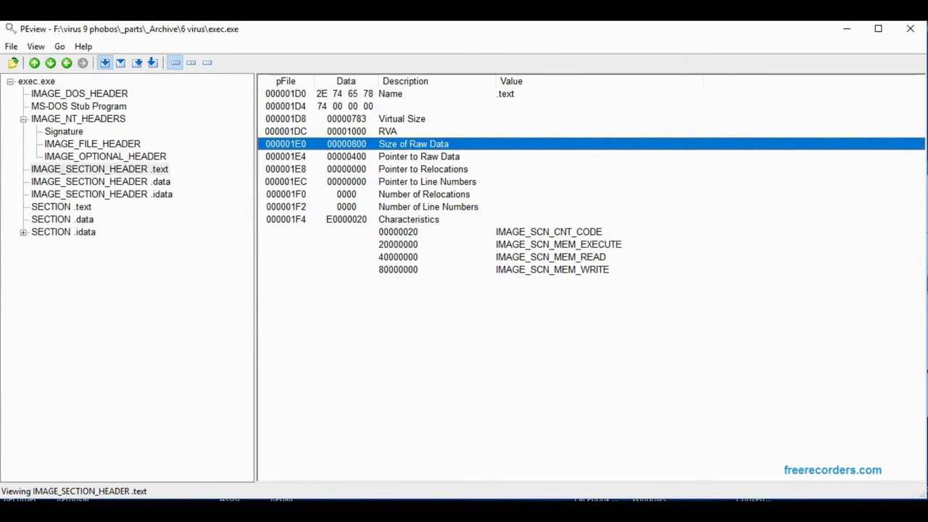
- Load exec.exe into PEiD, highlight its detection result, and exit the tool
{"action": "mouse_move", "coordinate": [79, 499]}
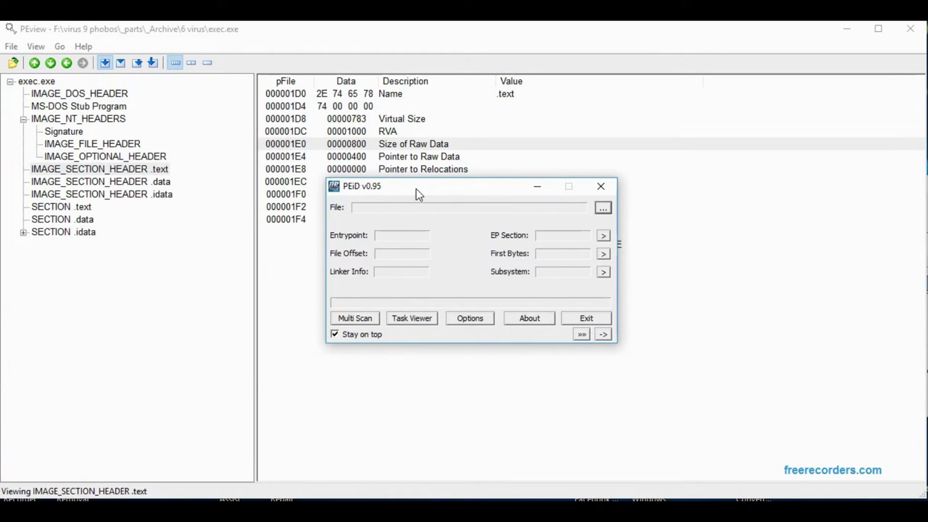
{"action": "left_click", "coordinate": [603, 208]}
{"action": "double_click", "coordinate": [475, 270]}
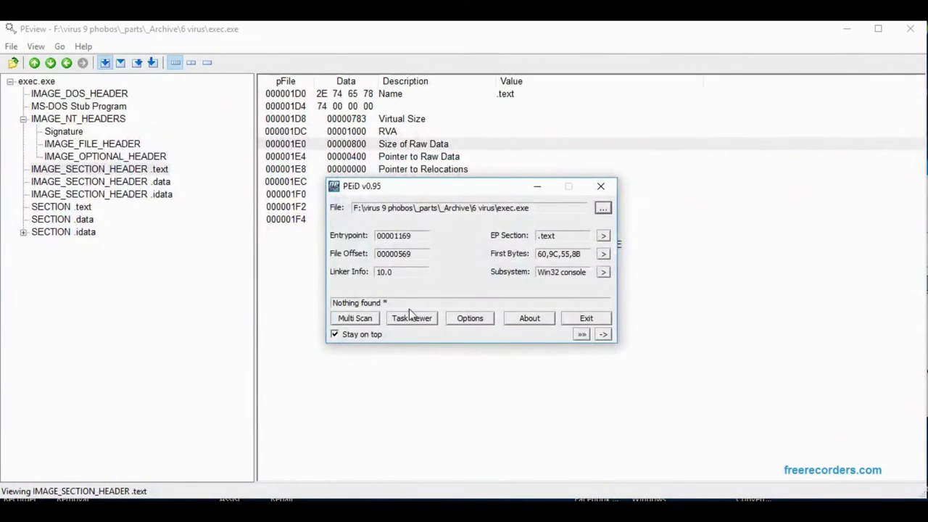
{"action": "left_click_drag", "start_coordinate": [404, 310], "coordinate": [326, 300]}
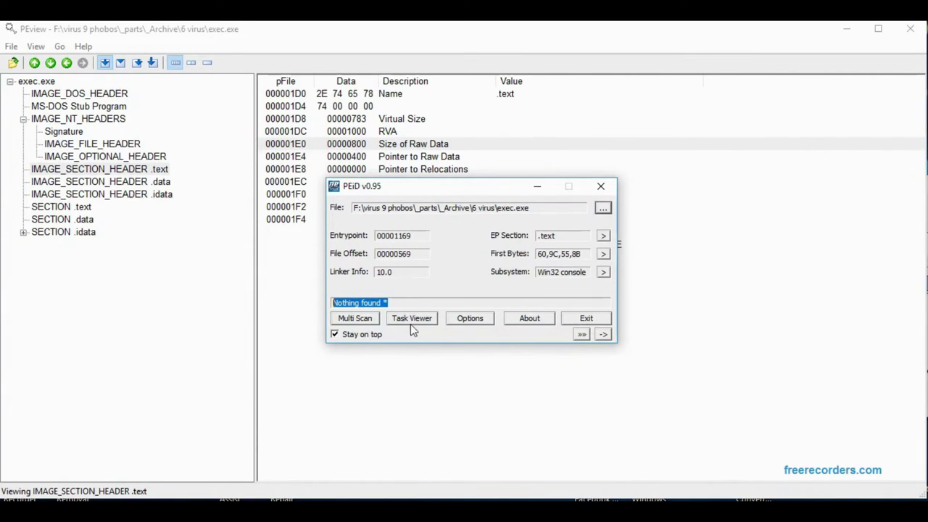
{"action": "left_click", "coordinate": [585, 319]}
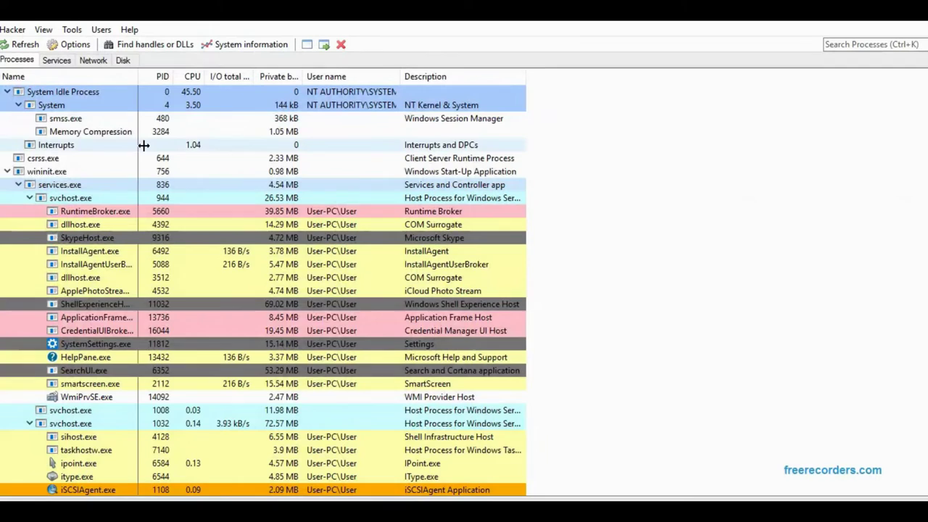
- In Process Hacker, view the actions available for the RuntimeBroker.exe process and dismiss them
{"action": "mouse_move", "coordinate": [71, 241]}
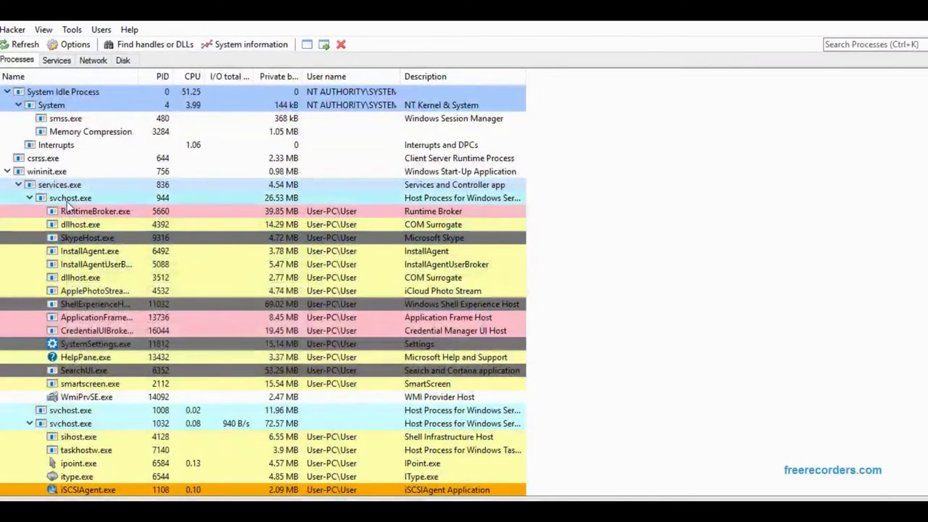
{"action": "right_click", "coordinate": [67, 213]}
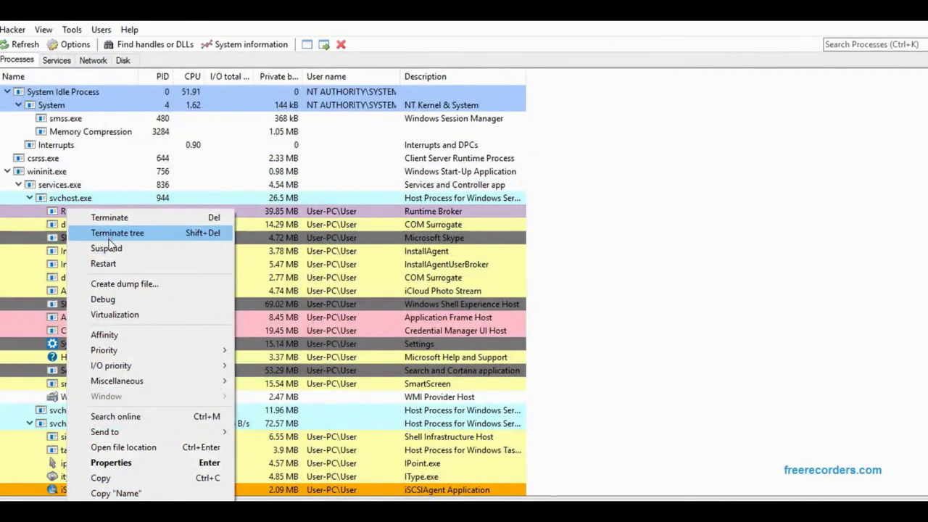
{"action": "left_click", "coordinate": [688, 277]}
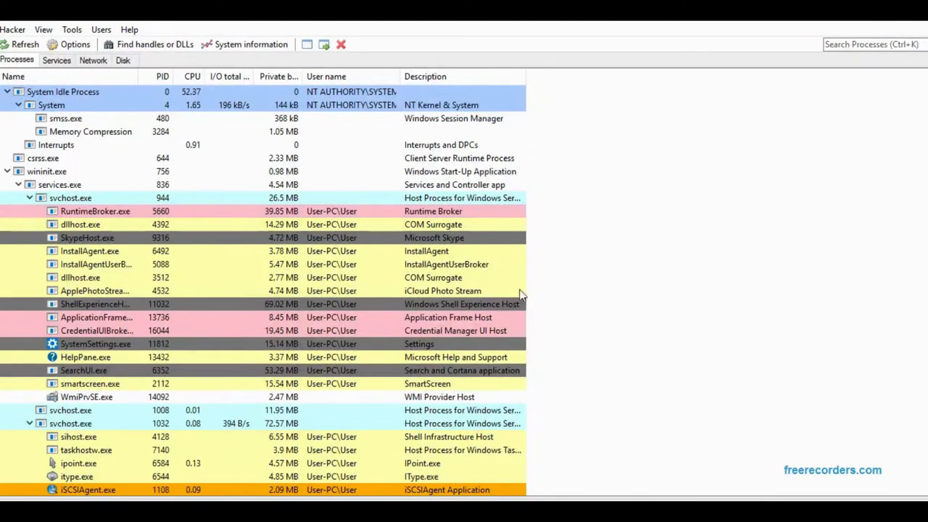
- Switch to Farbar Recovery Scan Tool and move its window fully into view over the process list
{"action": "mouse_move", "coordinate": [455, 511]}
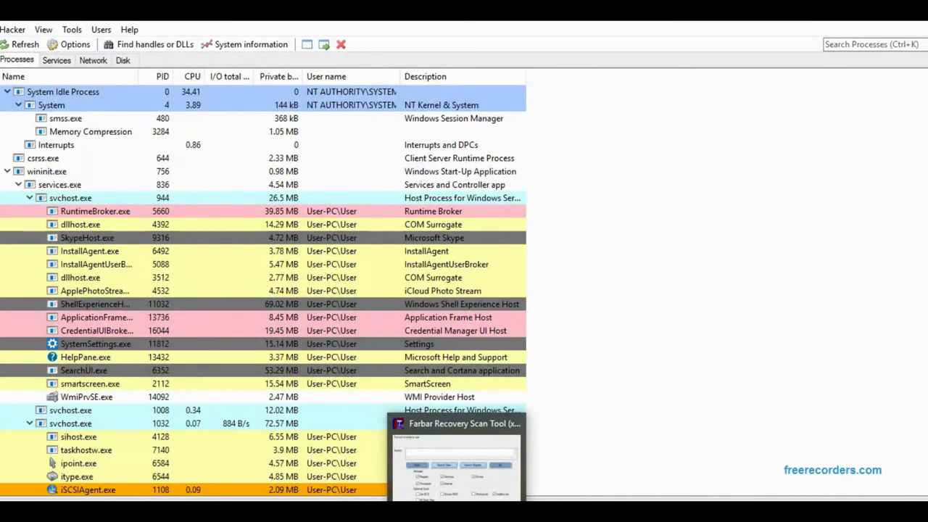
{"action": "left_click", "coordinate": [455, 511]}
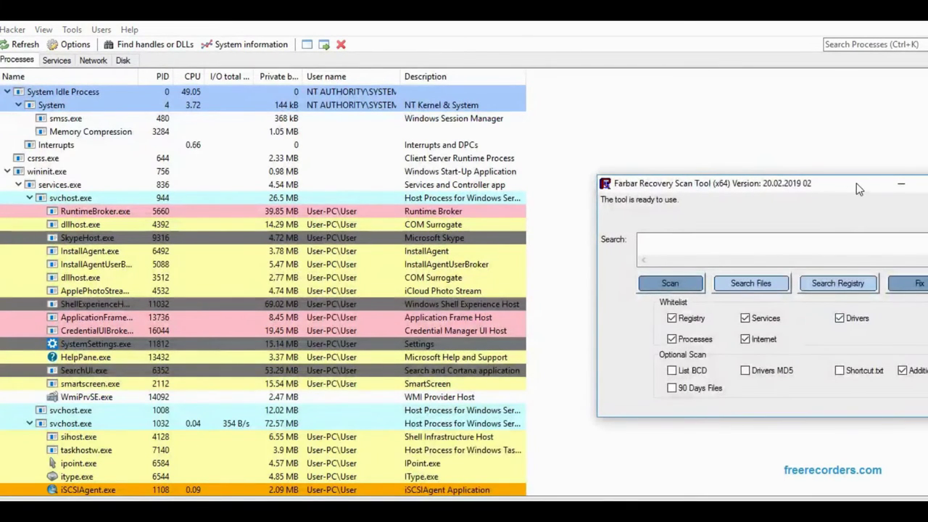
{"action": "left_click_drag", "start_coordinate": [789, 187], "coordinate": [403, 165]}
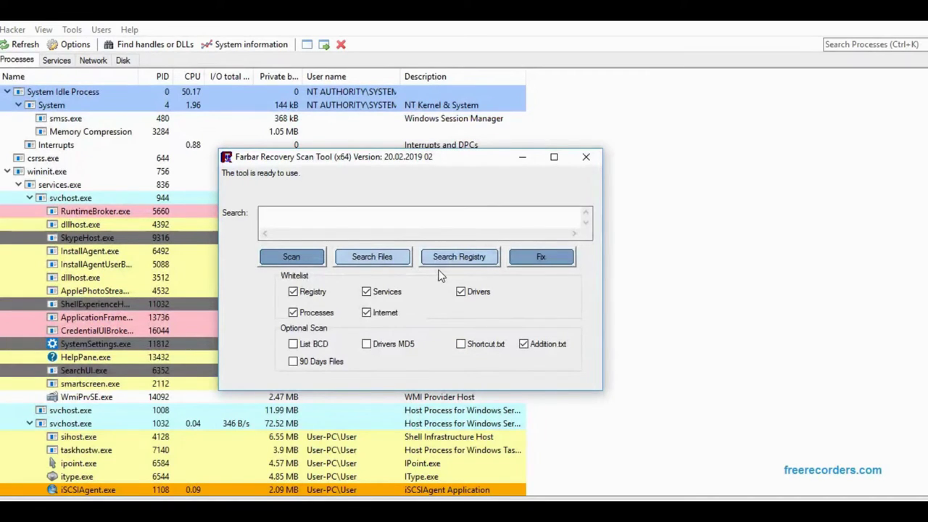
- Close Farbar Recovery Scan Tool and examine the earlier ARP, LLMNR and NBNS packets captured in Wireshark
{"action": "left_click", "coordinate": [586, 158]}
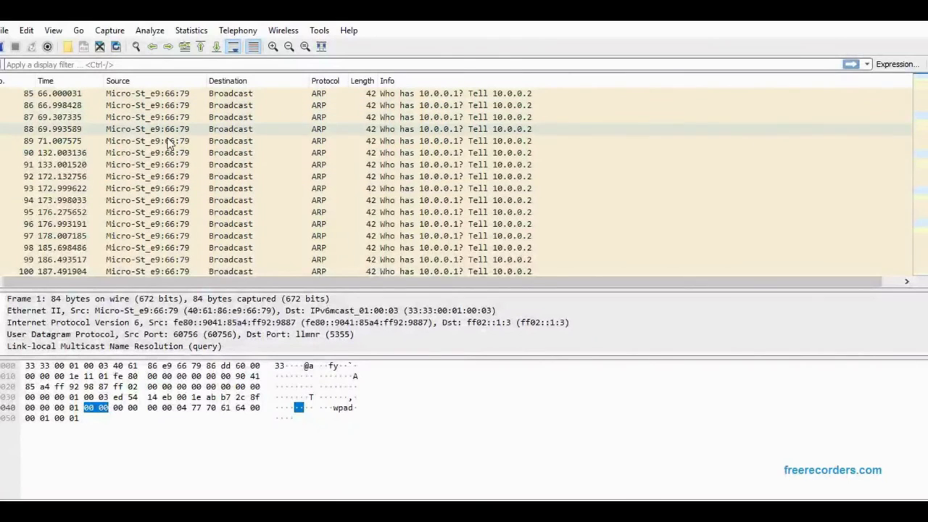
{"action": "scroll", "coordinate": [167, 239], "scroll_direction": "up", "scroll_amount": 3}
{"action": "scroll", "coordinate": [167, 239], "scroll_direction": "up", "scroll_amount": 2}
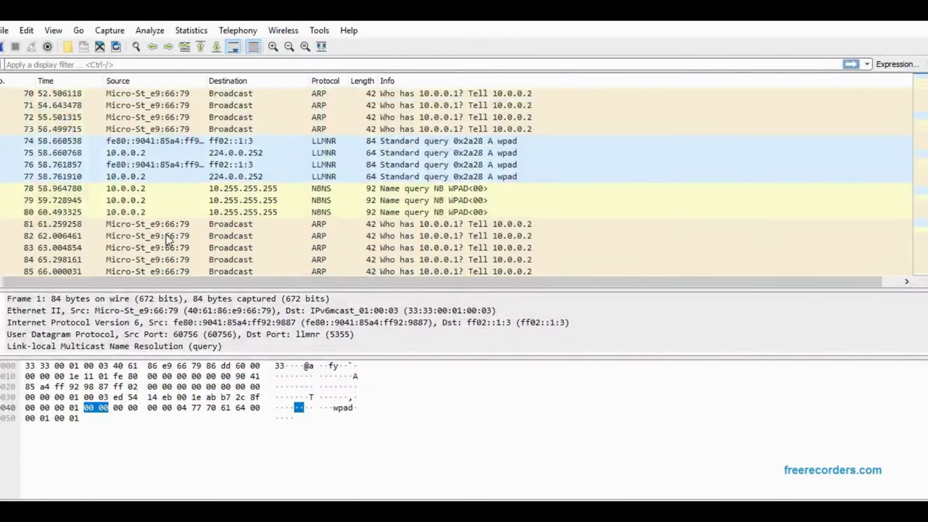
{"action": "scroll", "coordinate": [166, 239], "scroll_direction": "up", "scroll_amount": 6}
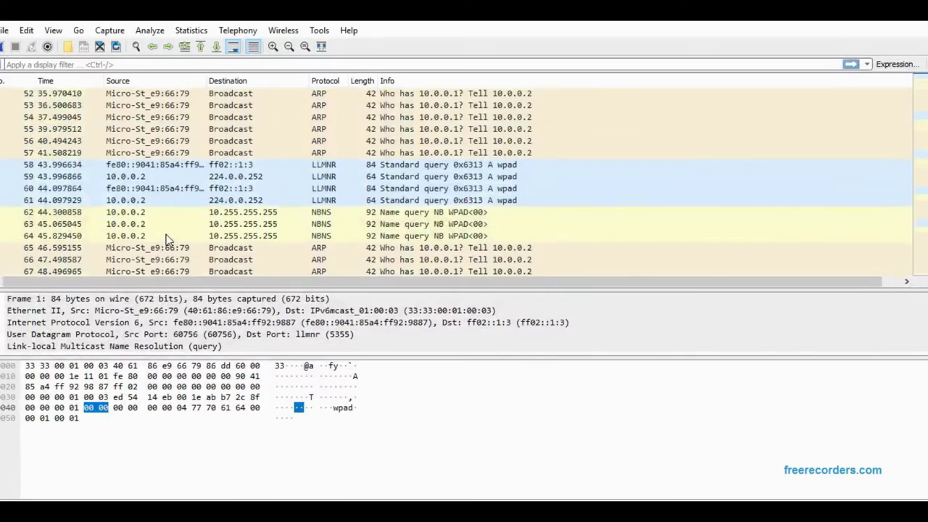
{"action": "scroll", "coordinate": [166, 239], "scroll_direction": "up", "scroll_amount": 11}
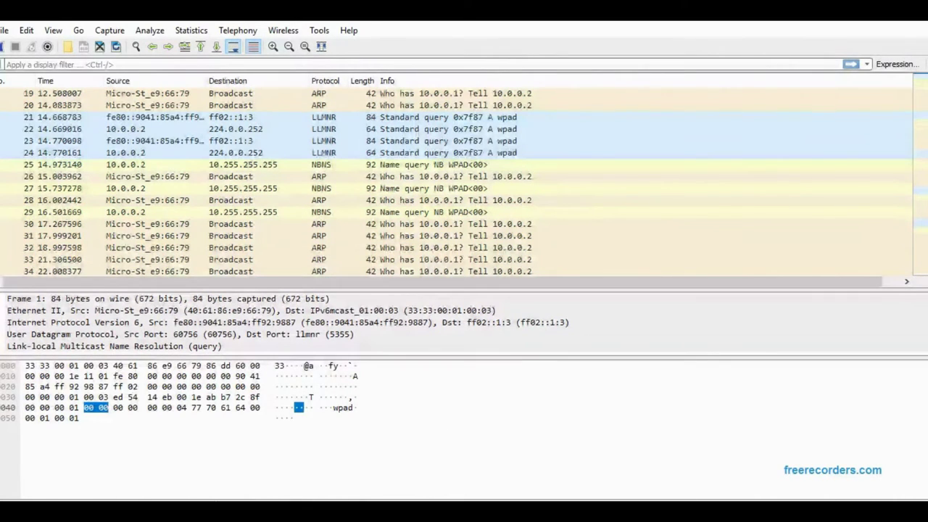
- Switch to Process Monitor, bring up threat.txt in Notepad over it, and highlight the 3000 and 5000 dollar ransom amounts
{"action": "key", "text": "alt+Tab"}
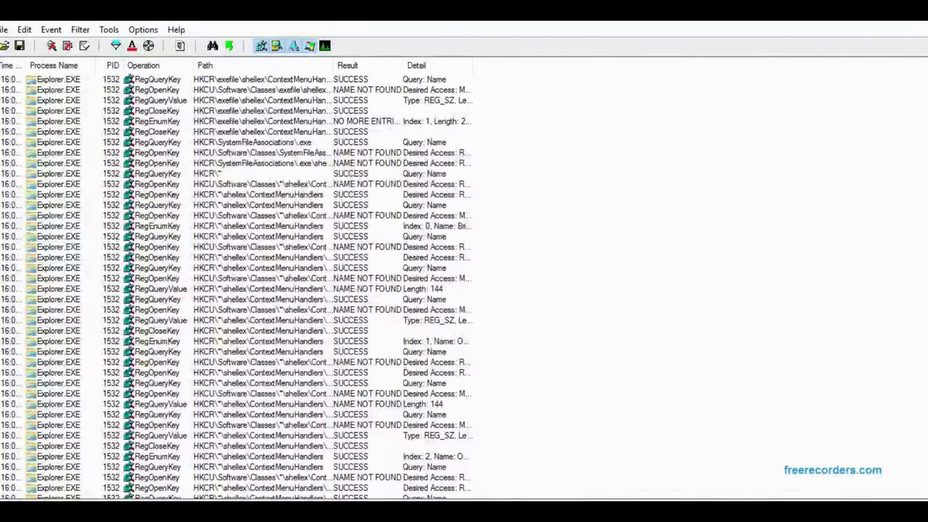
{"action": "mouse_move", "coordinate": [555, 507]}
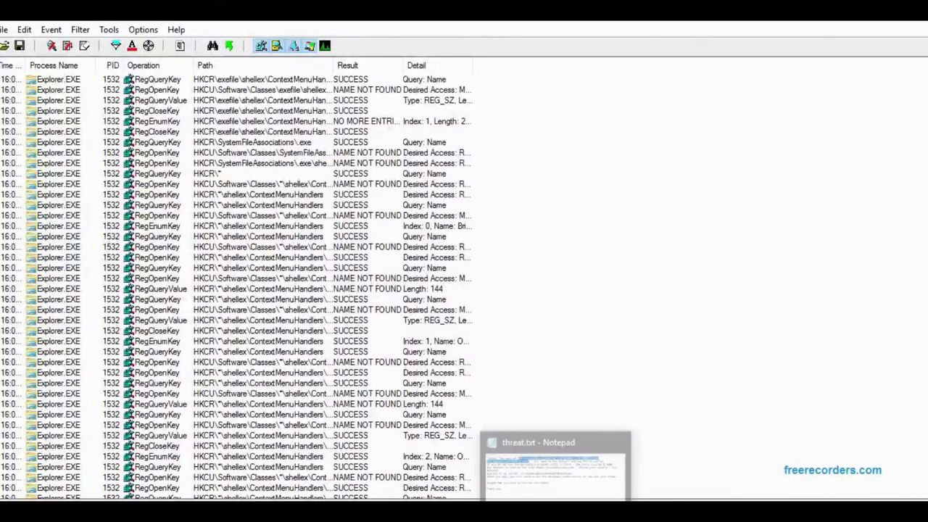
{"action": "left_click", "coordinate": [555, 468]}
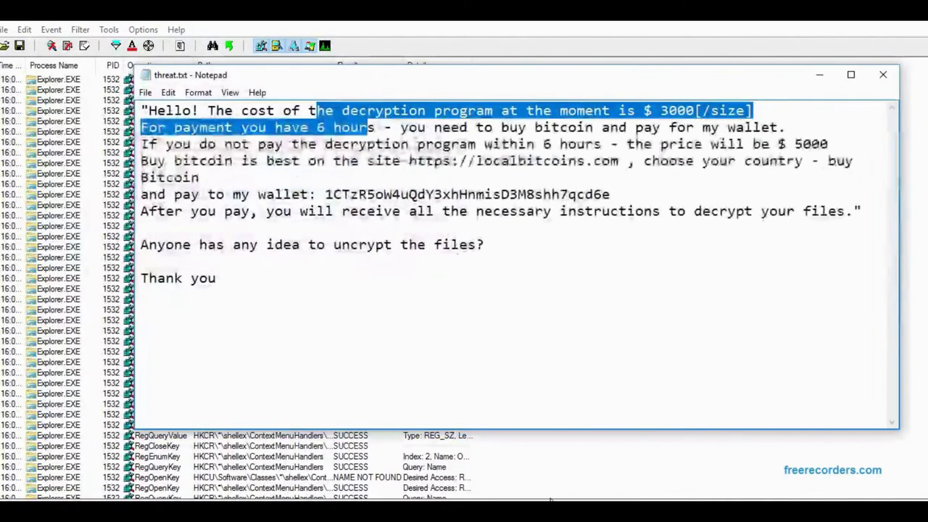
{"action": "left_click", "coordinate": [384, 145]}
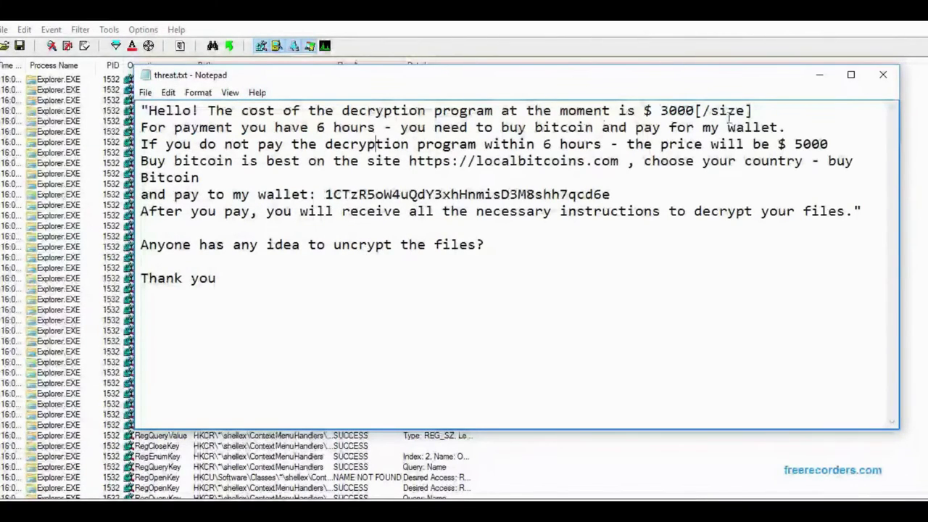
{"action": "left_click_drag", "start_coordinate": [771, 115], "coordinate": [660, 112]}
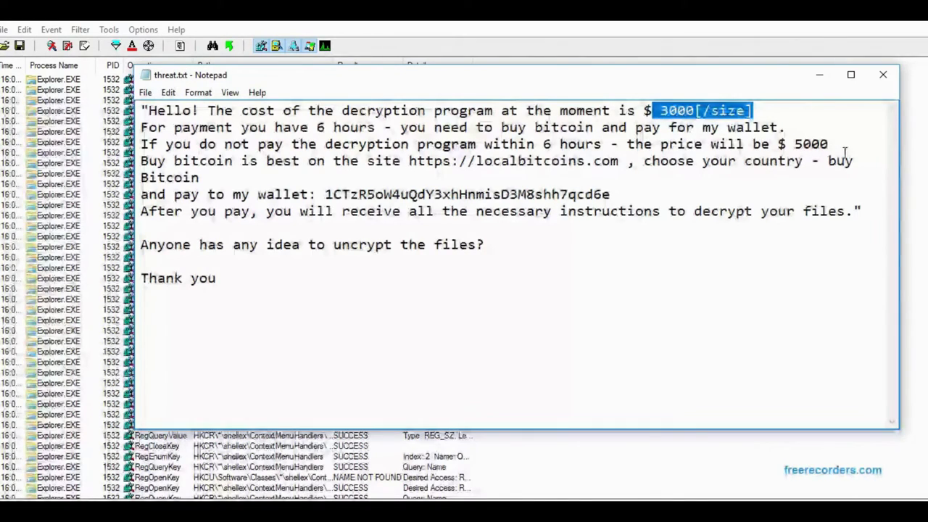
{"action": "left_click_drag", "start_coordinate": [828, 144], "coordinate": [770, 145]}
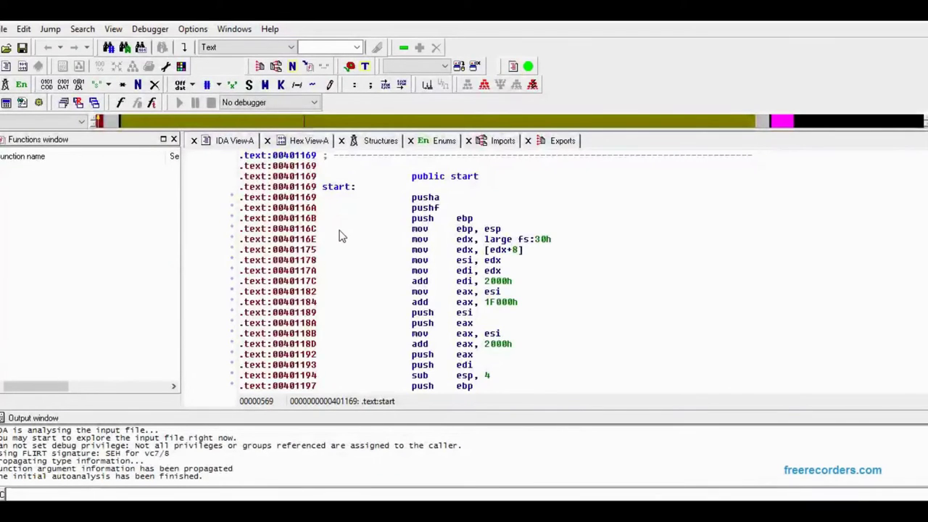
- In IDA, examine the disassembly after the start entry point and the preceding code back through loc_401050, and return to start
{"action": "scroll", "coordinate": [342, 236], "scroll_direction": "down", "scroll_amount": 1}
{"action": "scroll", "coordinate": [342, 237], "scroll_direction": "down", "scroll_amount": 1}
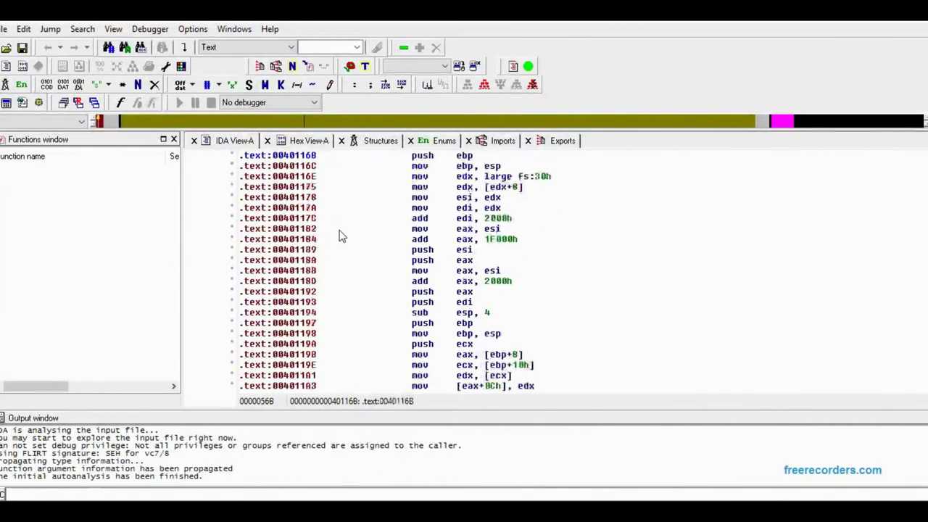
{"action": "scroll", "coordinate": [342, 236], "scroll_direction": "down", "scroll_amount": 2}
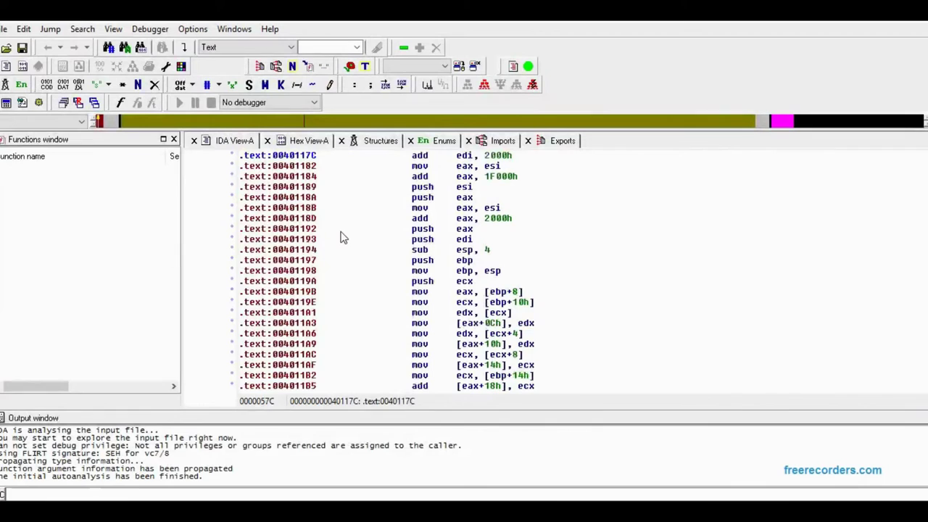
{"action": "scroll", "coordinate": [342, 236], "scroll_direction": "up", "scroll_amount": 6}
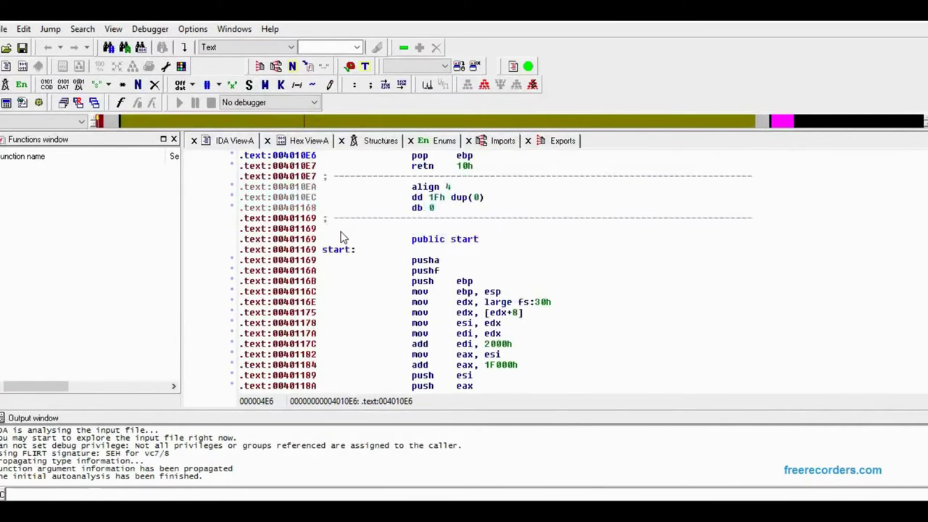
{"action": "scroll", "coordinate": [342, 236], "scroll_direction": "up", "scroll_amount": 6}
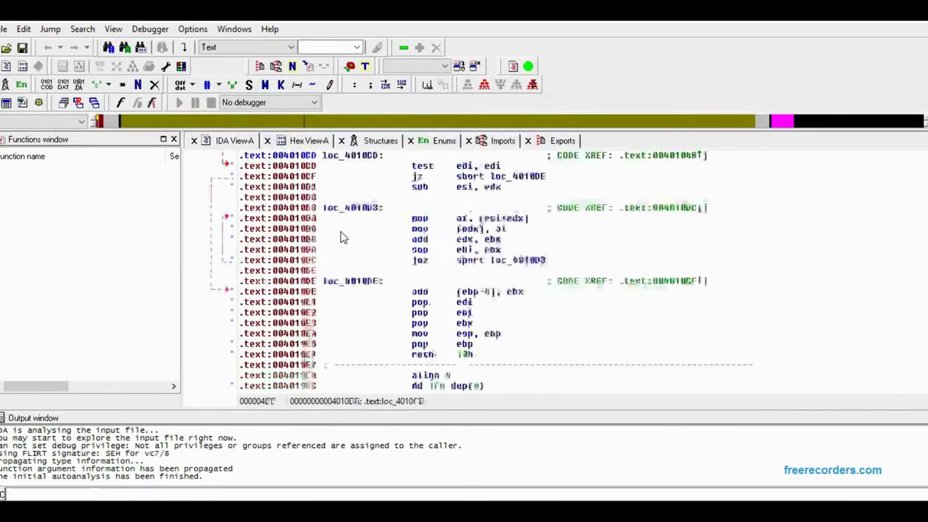
{"action": "scroll", "coordinate": [342, 237], "scroll_direction": "up", "scroll_amount": 6}
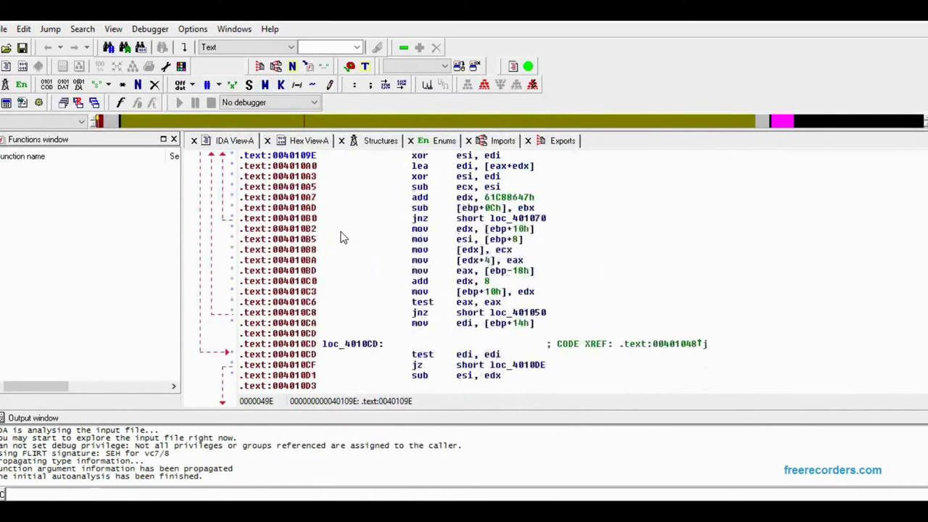
{"action": "scroll", "coordinate": [342, 237], "scroll_direction": "up", "scroll_amount": 6}
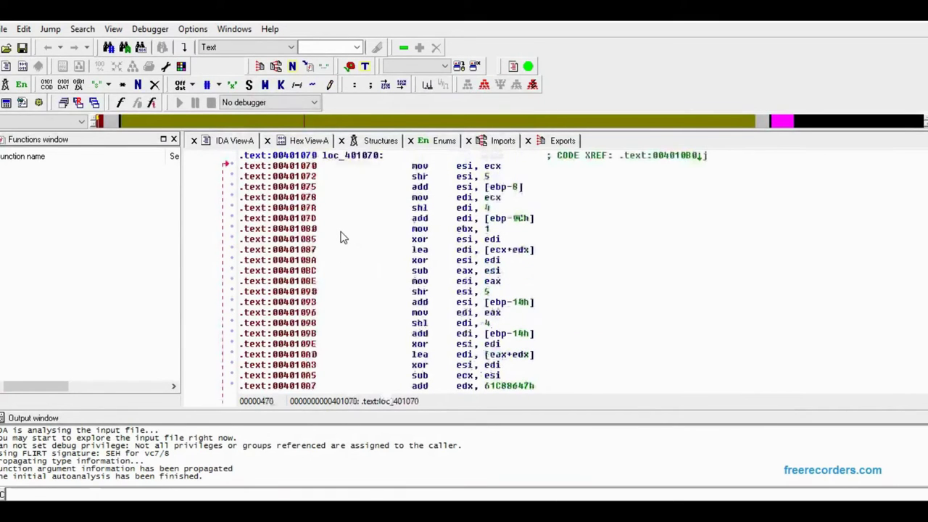
{"action": "scroll", "coordinate": [343, 237], "scroll_direction": "up", "scroll_amount": 6}
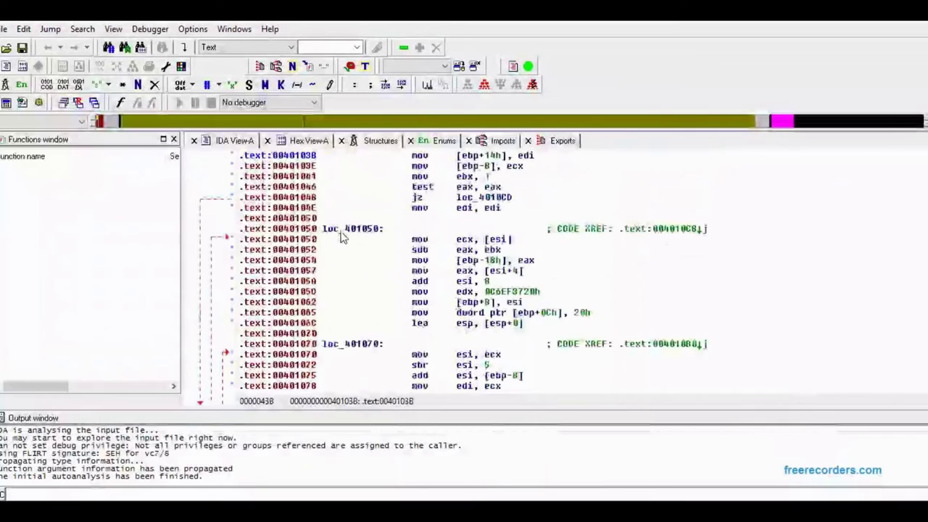
{"action": "scroll", "coordinate": [342, 237], "scroll_direction": "up", "scroll_amount": 1}
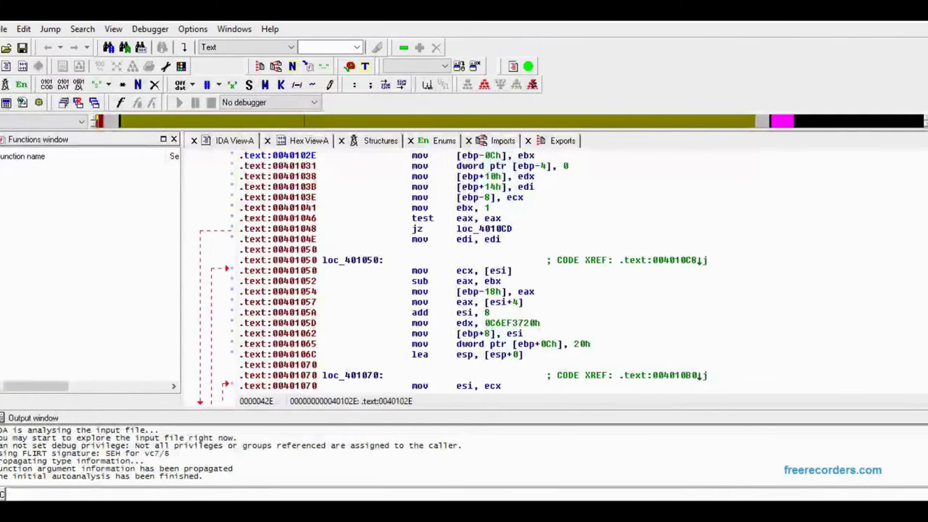
{"action": "key", "text": "Escape"}
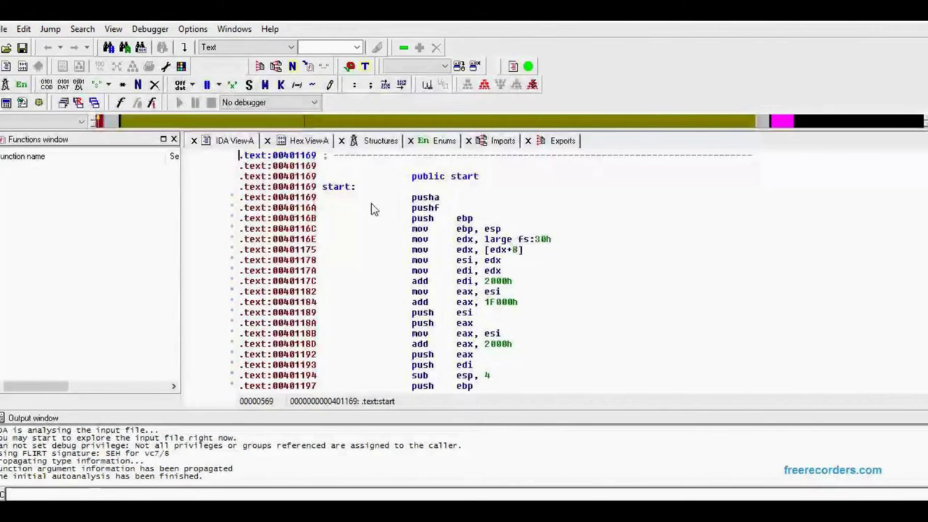